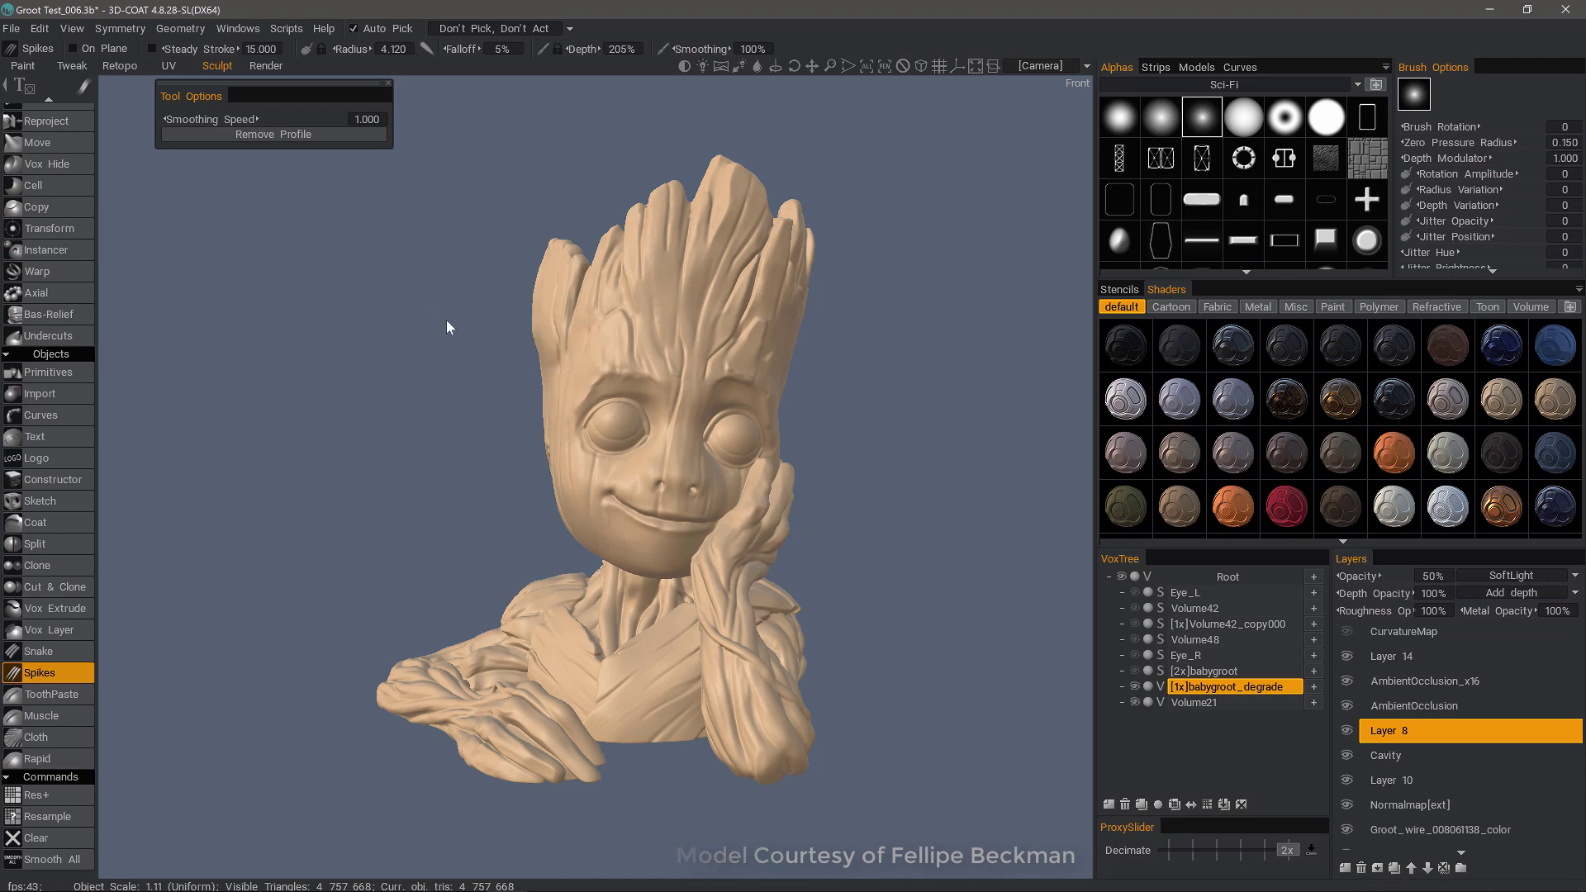
# - Inspect the Groot bust and toggle the visibility of the babygroot_degrade object off and on again
pyautogui.moveTo(448, 320); pyautogui.dragTo(493, 362)
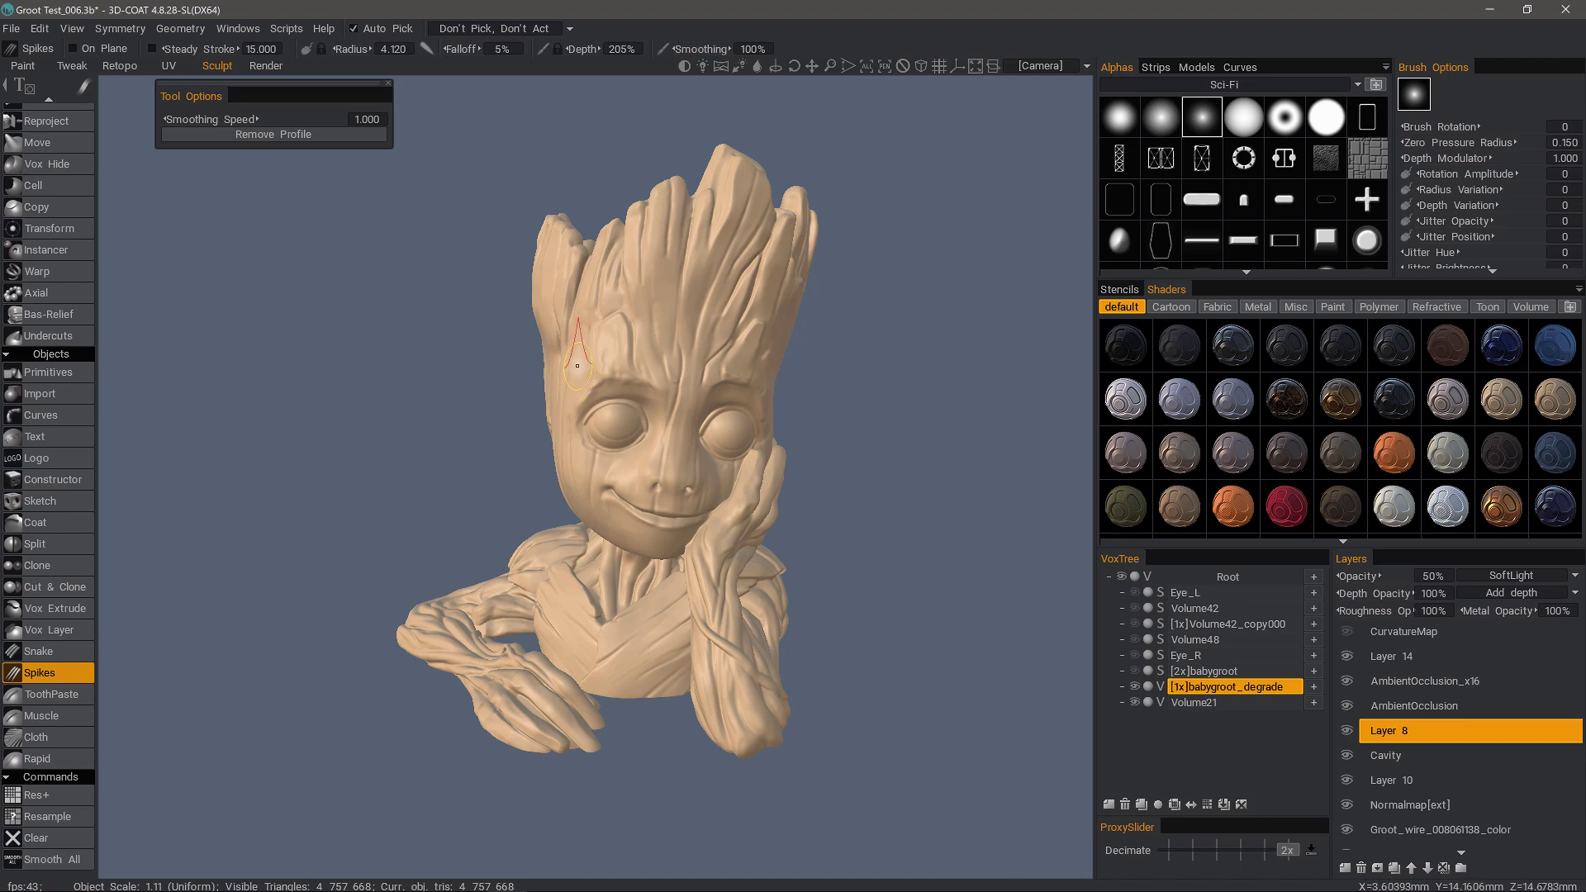
pyautogui.click(1213, 686)
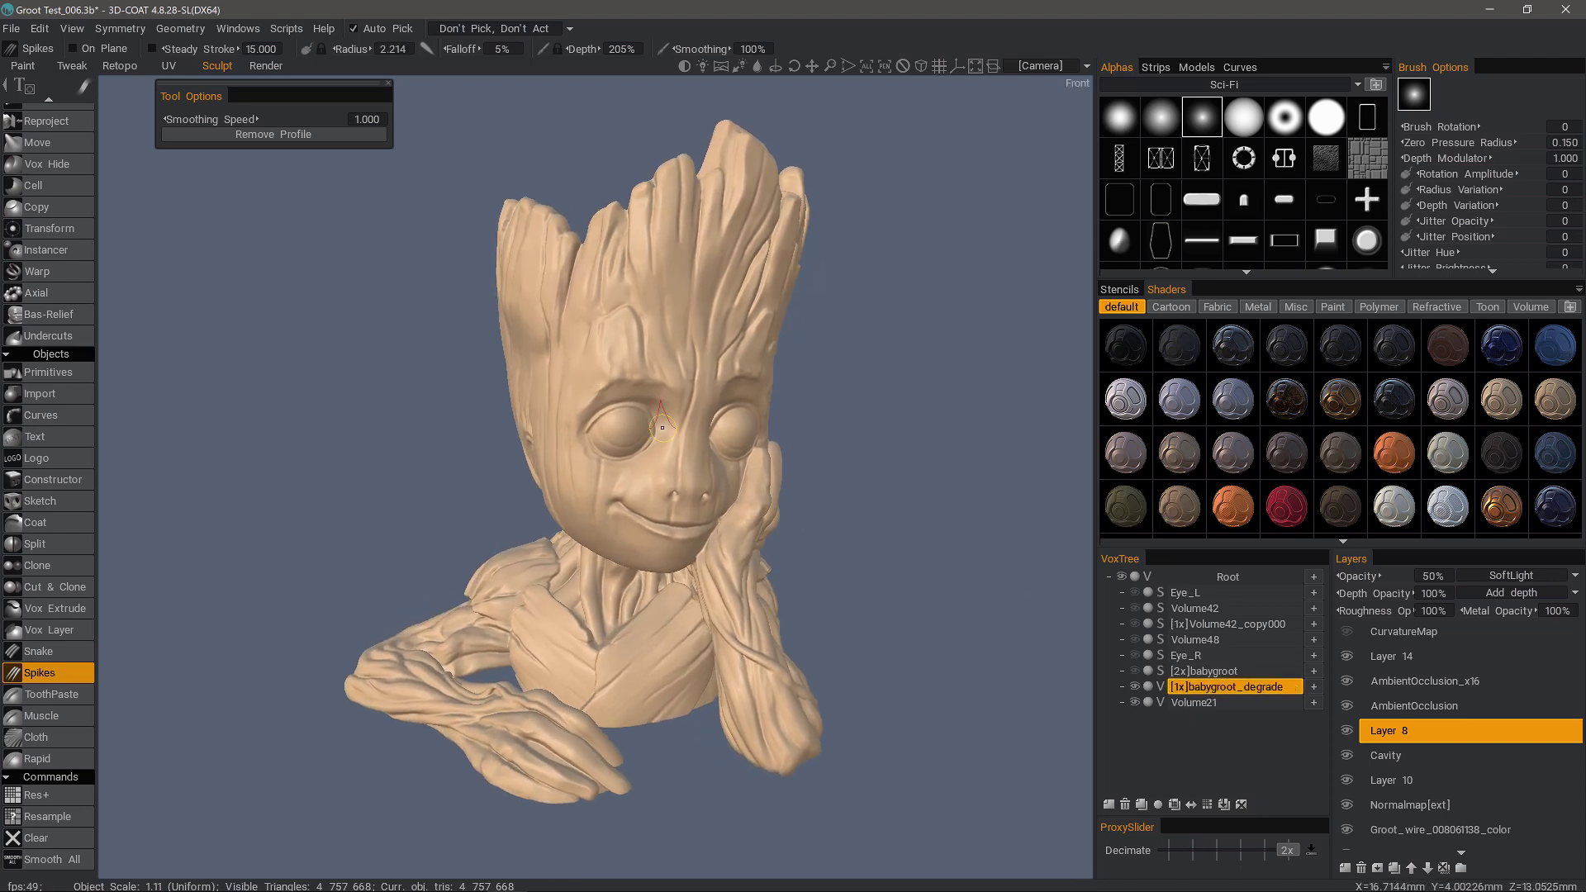
pyautogui.click(1136, 686)
pyautogui.click(1137, 686)
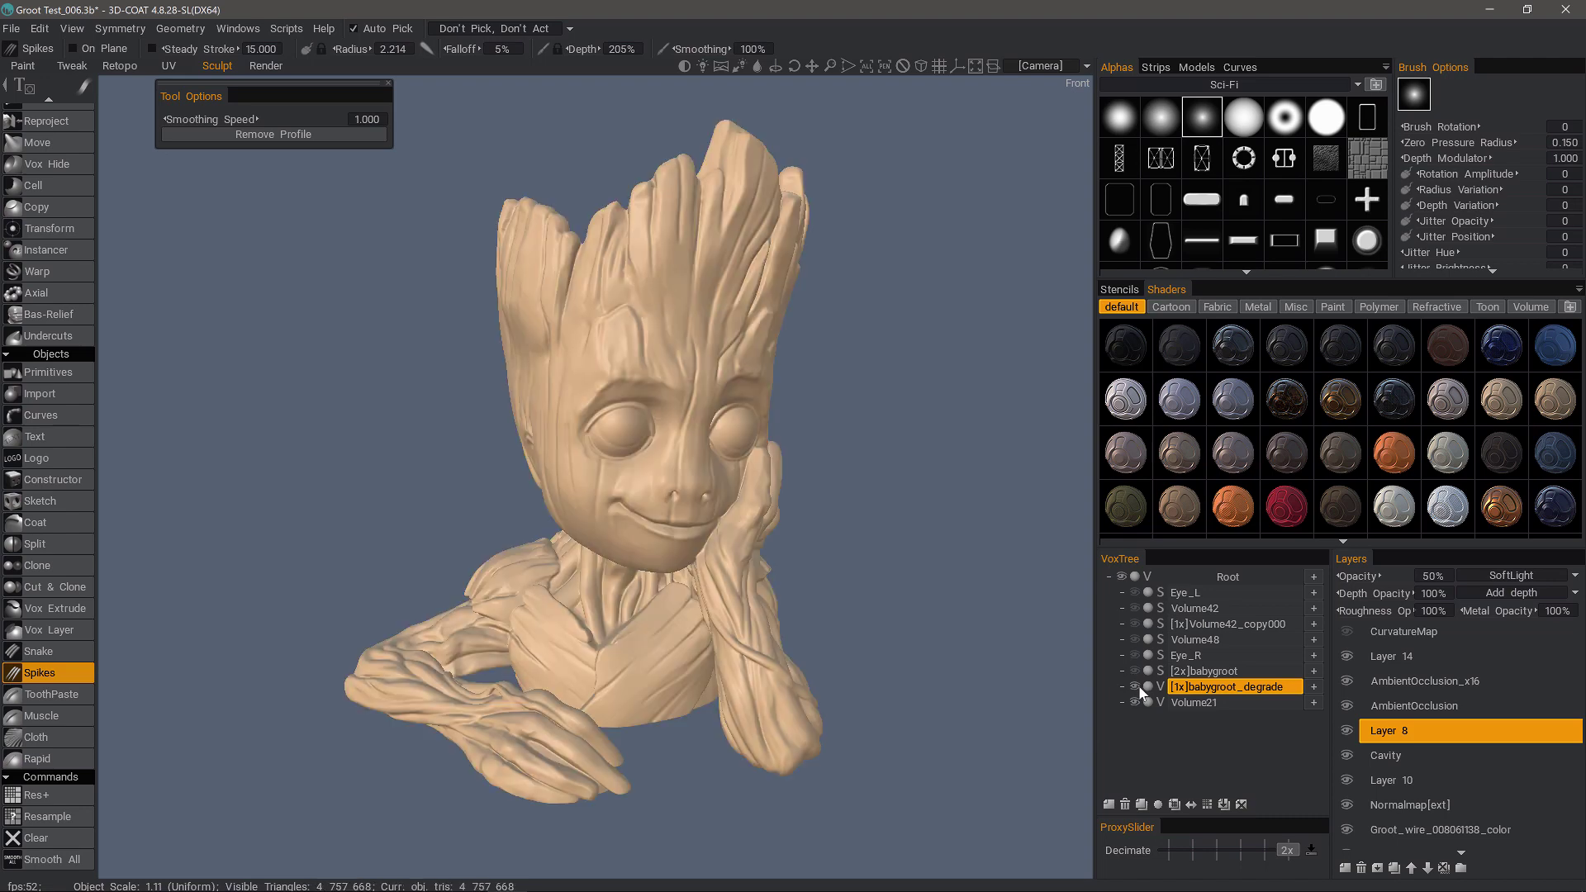
pyautogui.moveTo(991, 546); pyautogui.dragTo(842, 487)
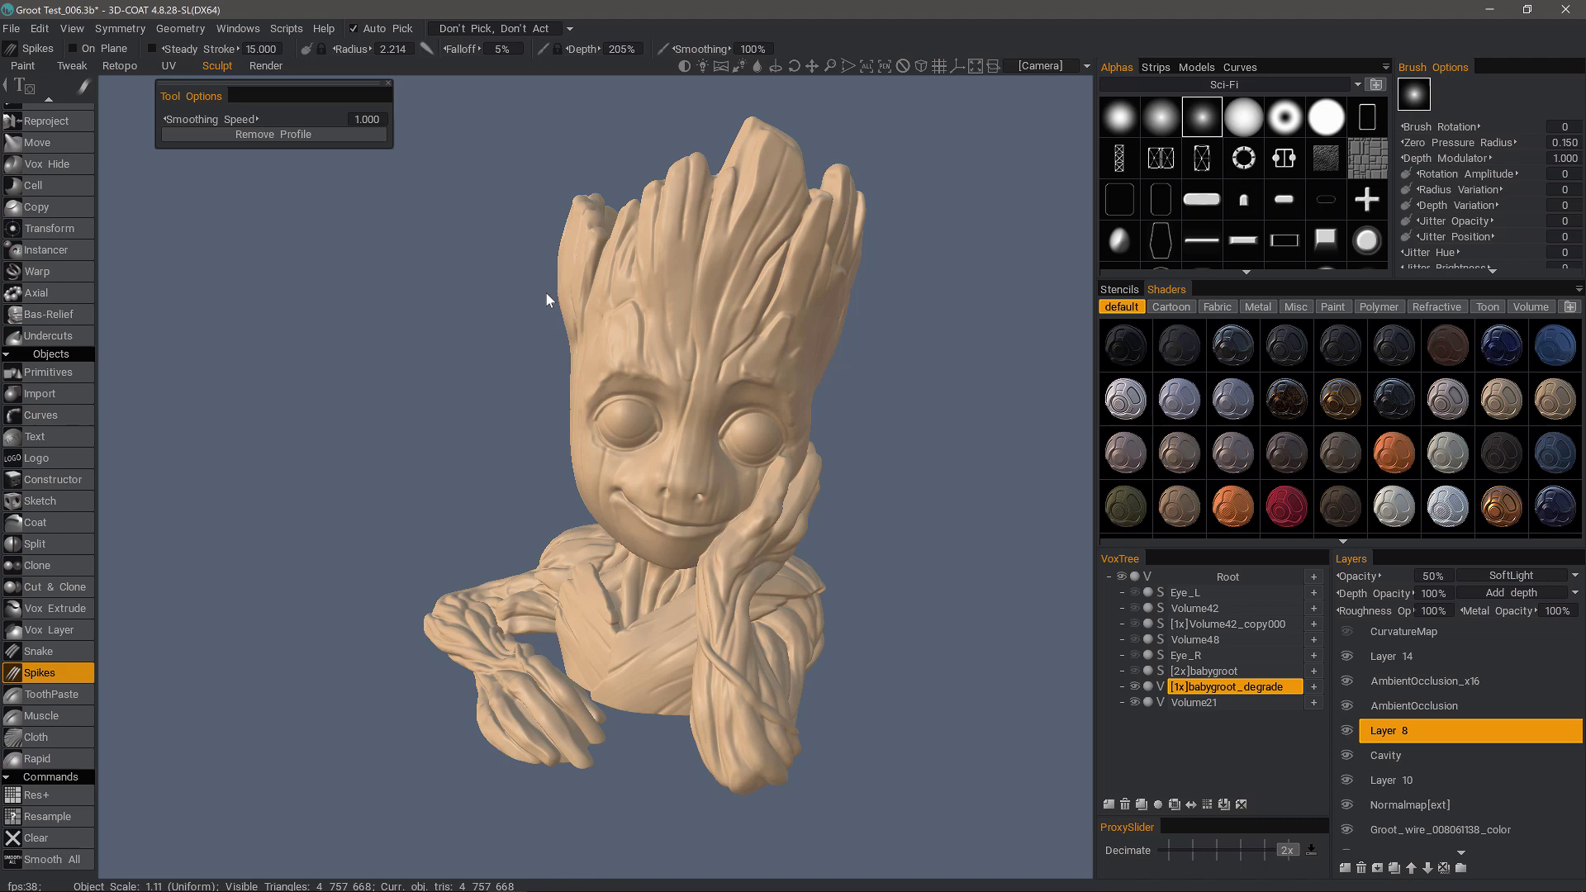
# - Select Volume21 and try drawing a long curved spike outward from the side of the head at a brush radius of 2.214
pyautogui.click(1206, 701)
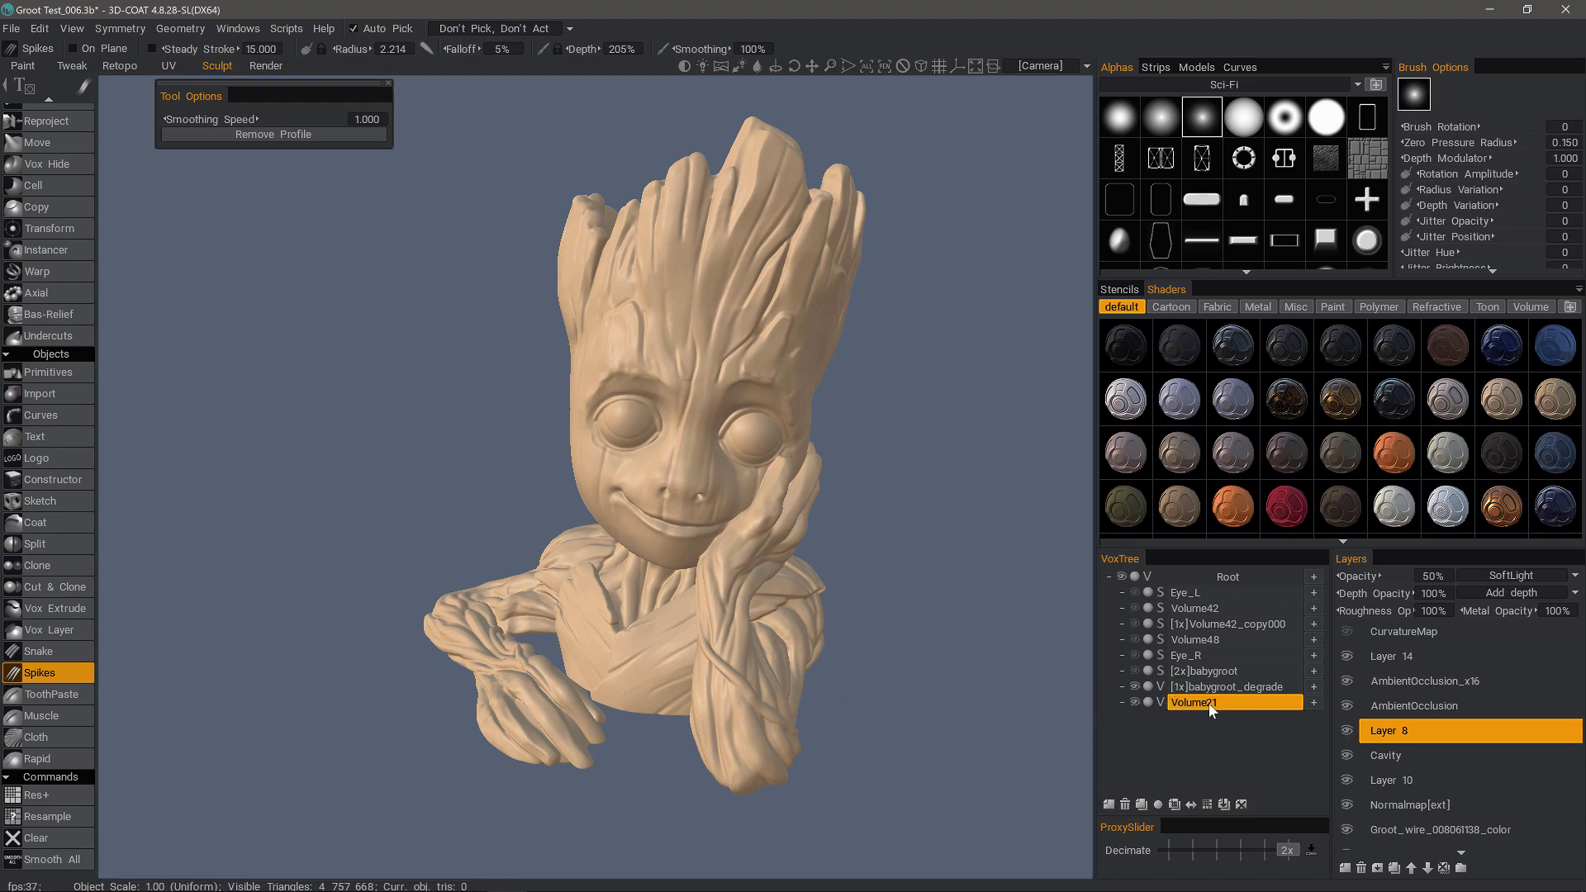
pyautogui.moveTo(1208, 702)
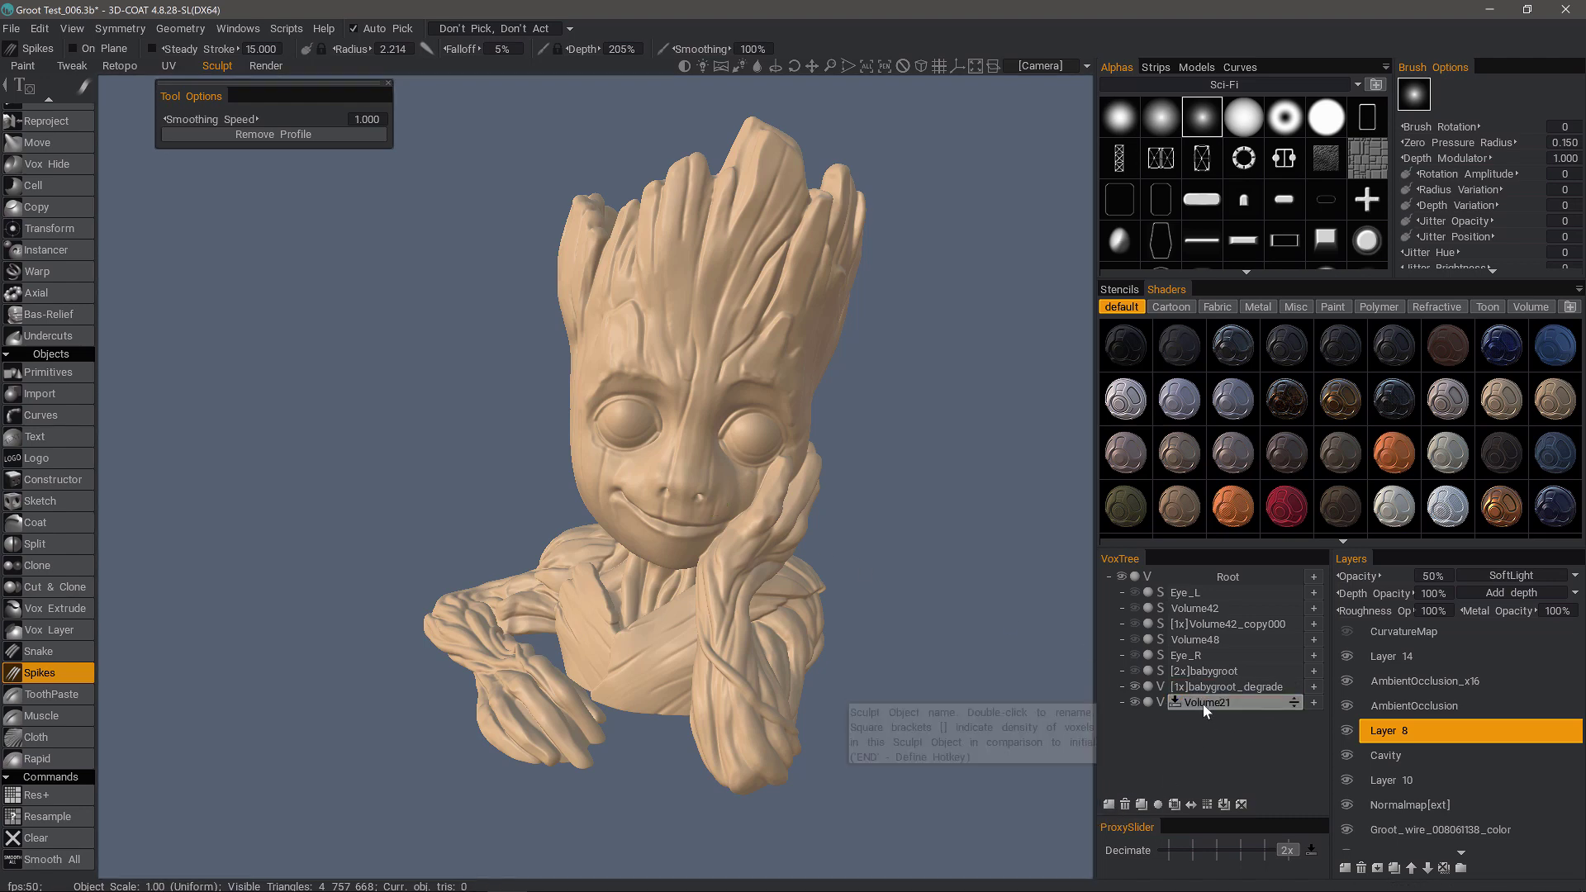
pyautogui.moveTo(1018, 549); pyautogui.dragTo(1049, 541)
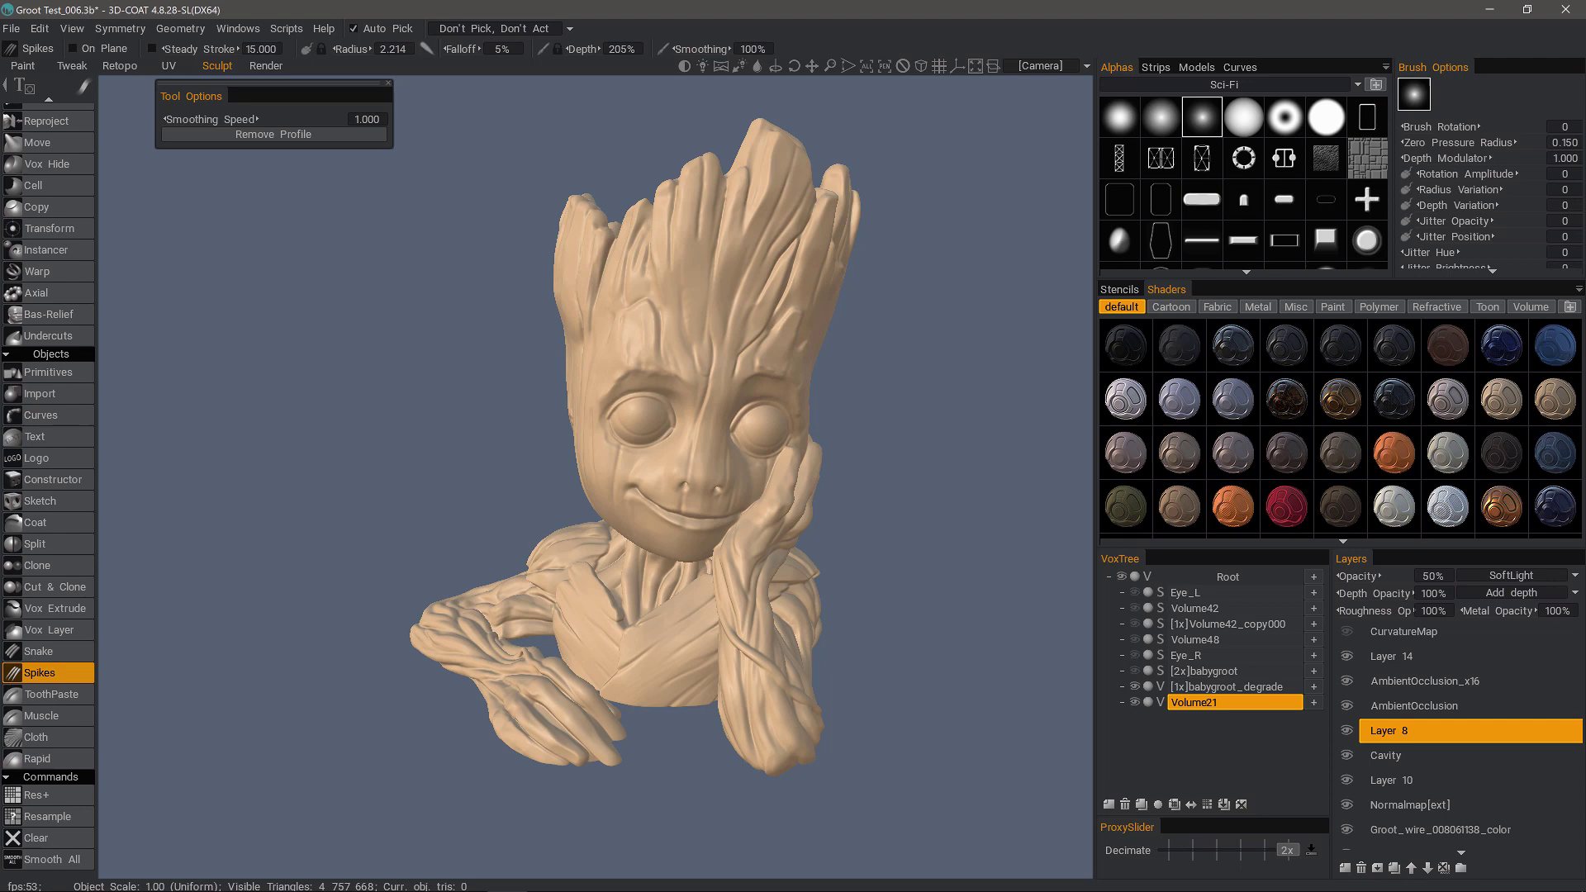
pyautogui.moveTo(589, 359); pyautogui.dragTo(410, 307)
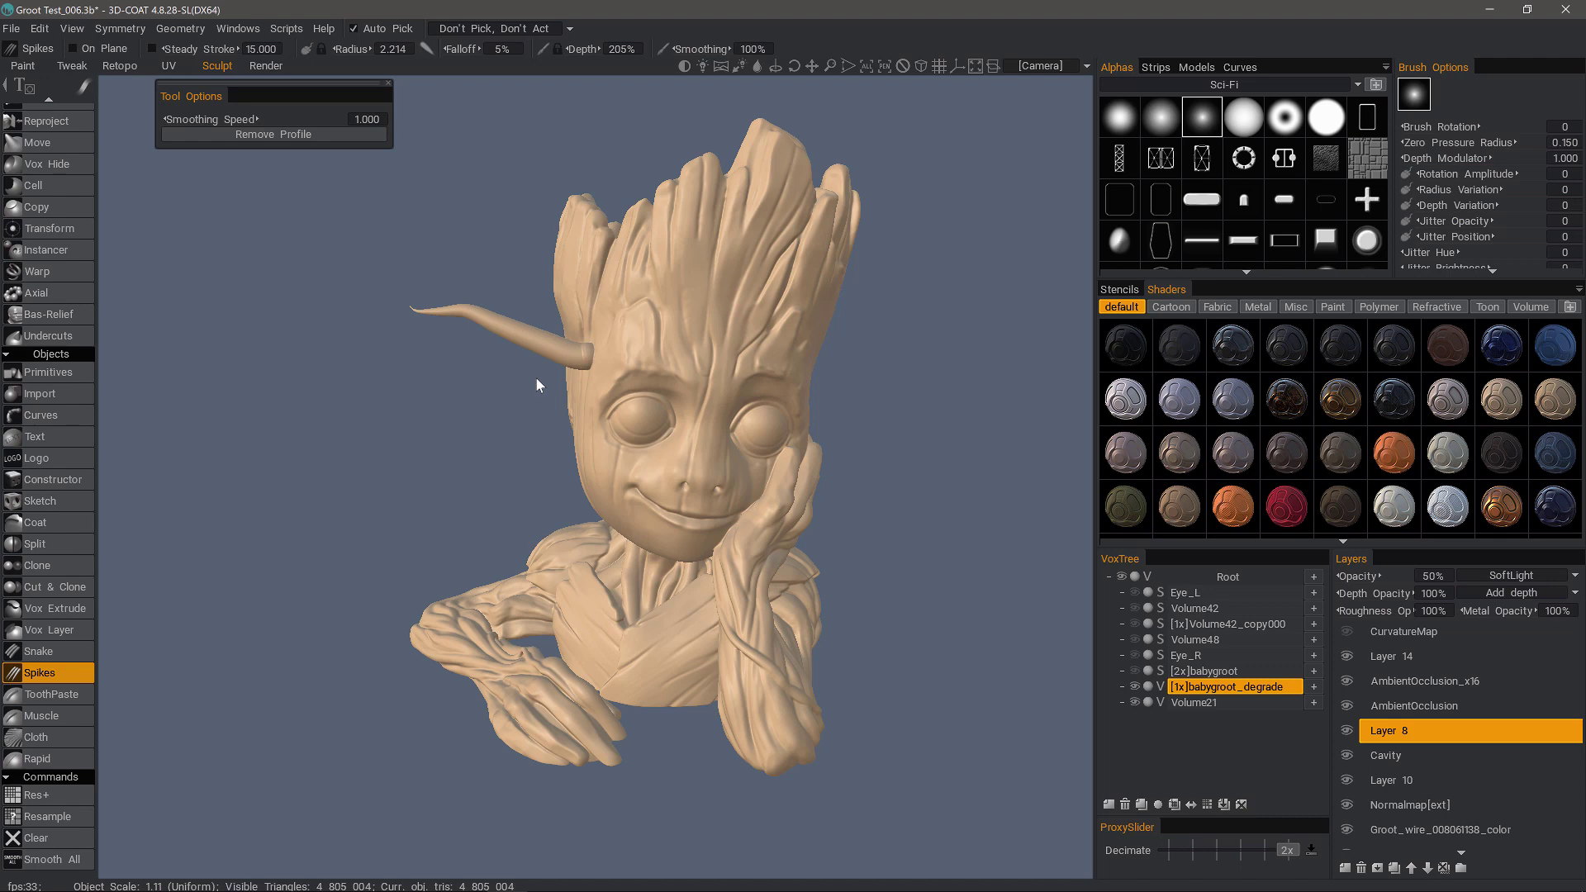
pyautogui.click(181, 31)
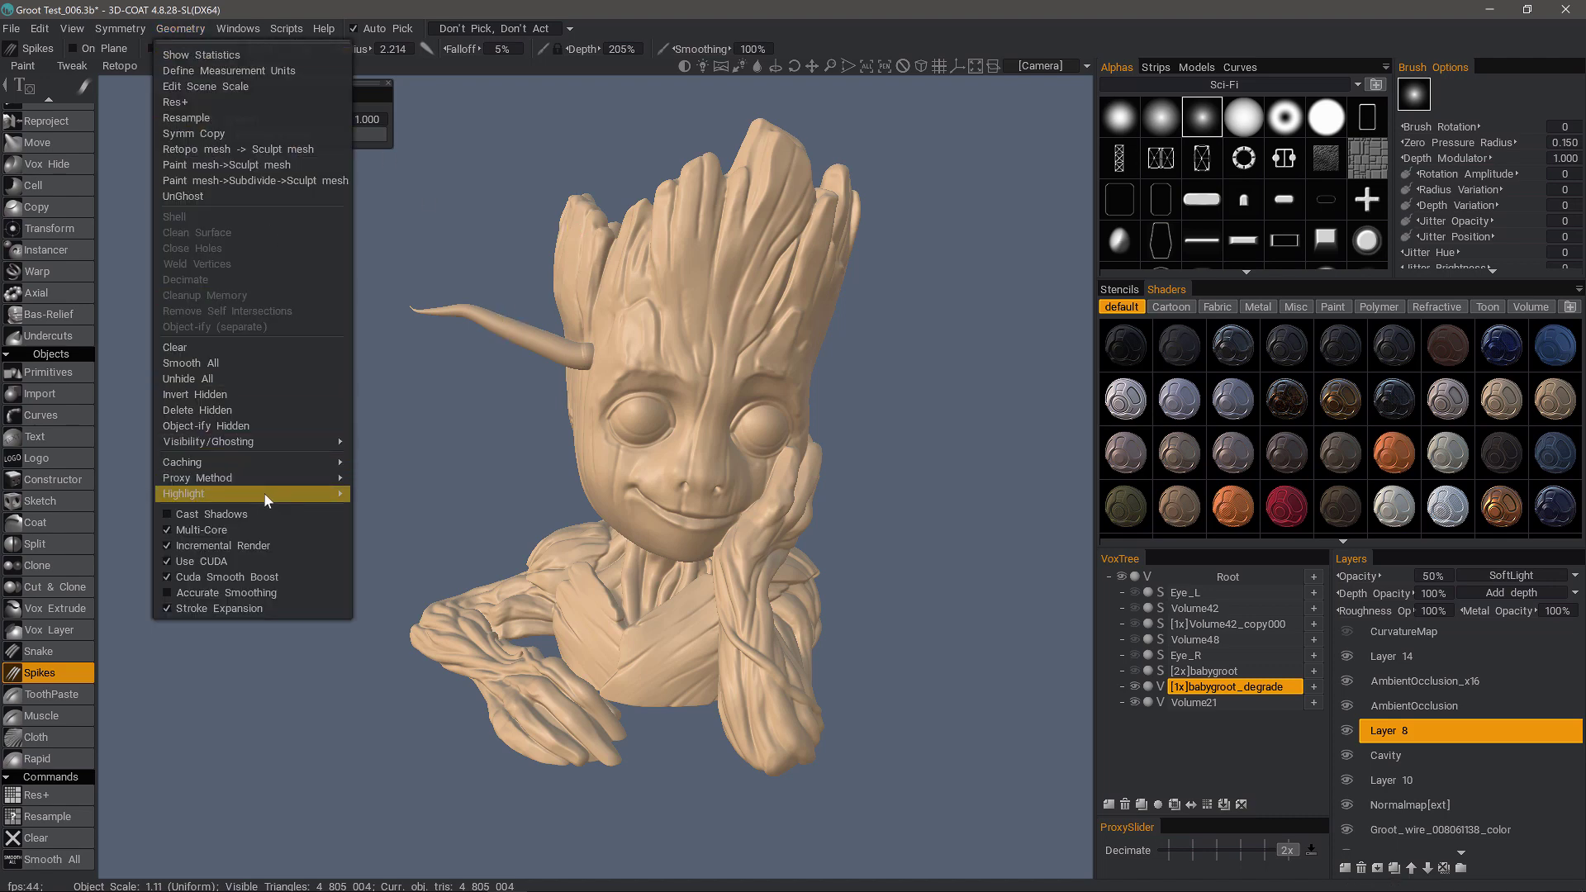
pyautogui.moveTo(243, 493)
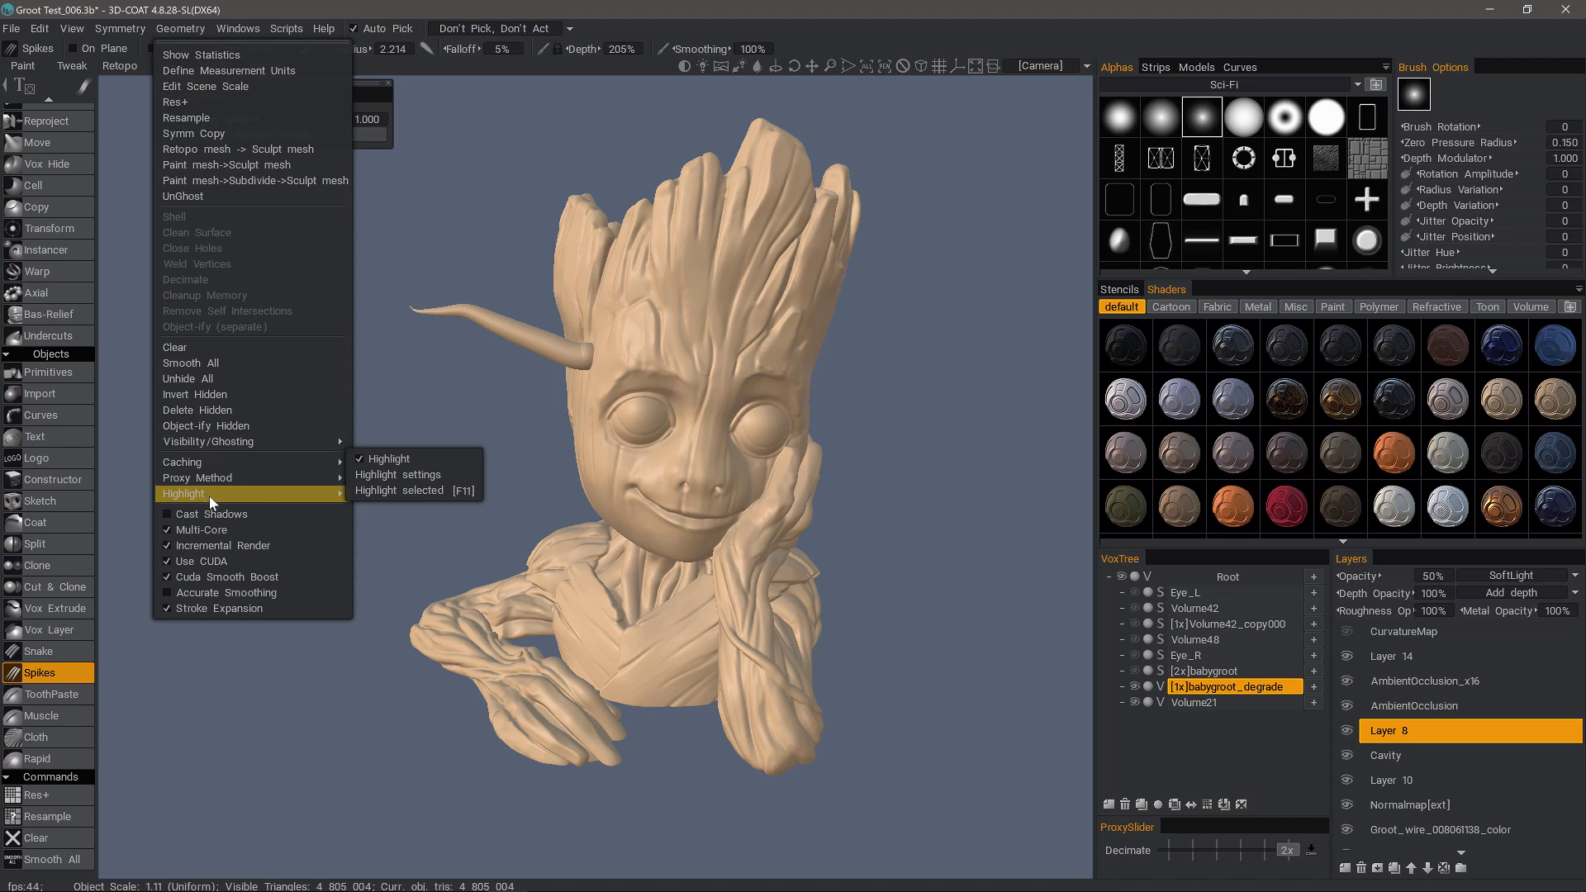
pyautogui.click(409, 474)
pyautogui.click(468, 544)
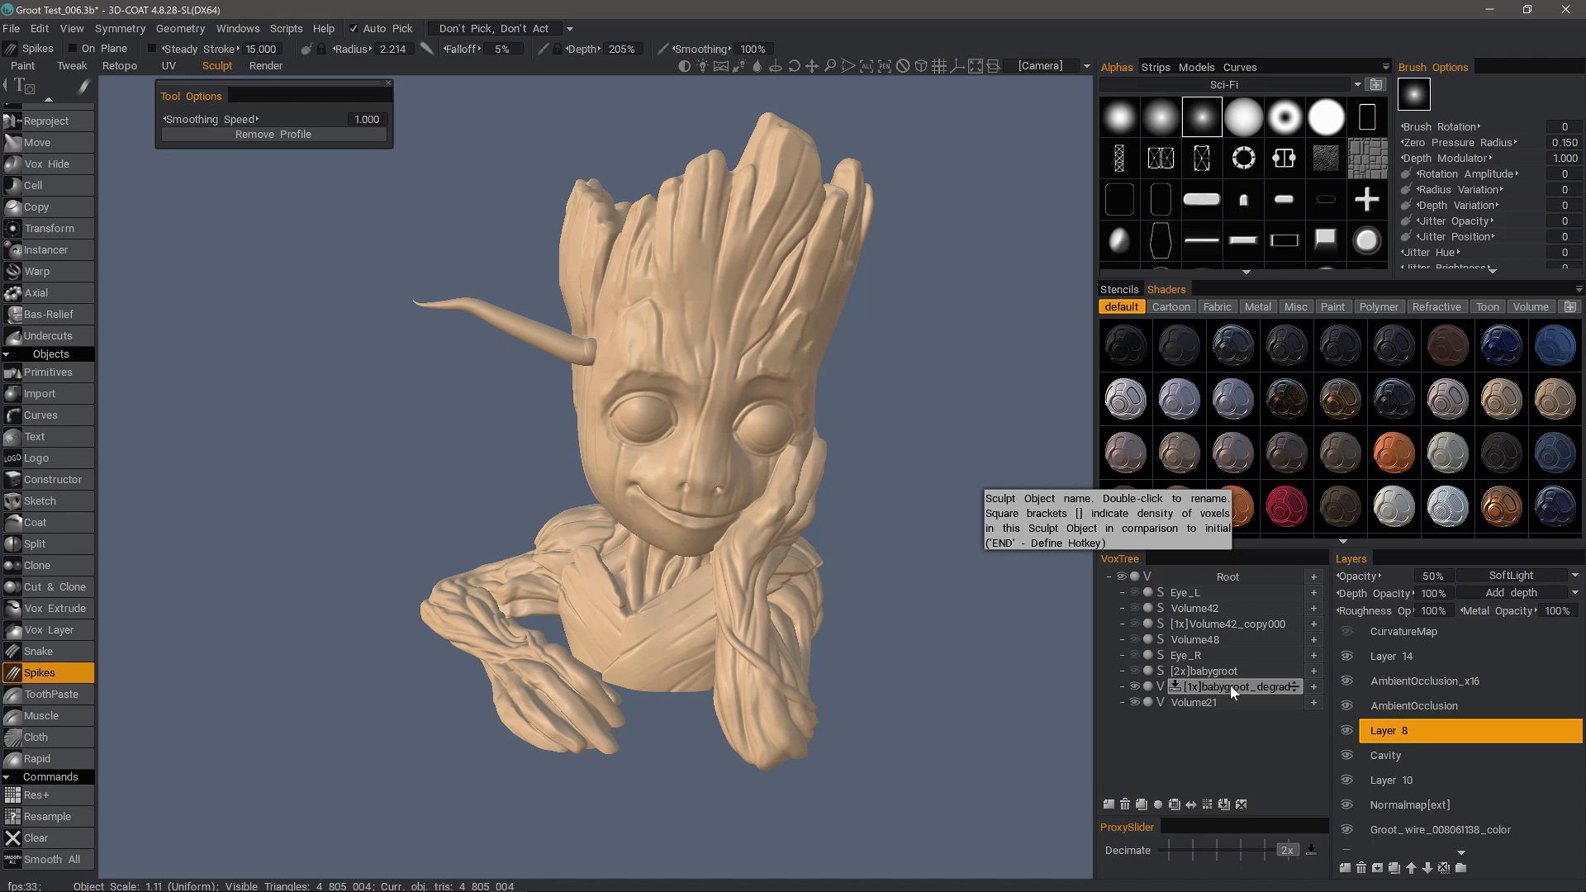
# - Select babygroot_degrade and undo the spike drawn on it
pyautogui.click(1231, 686)
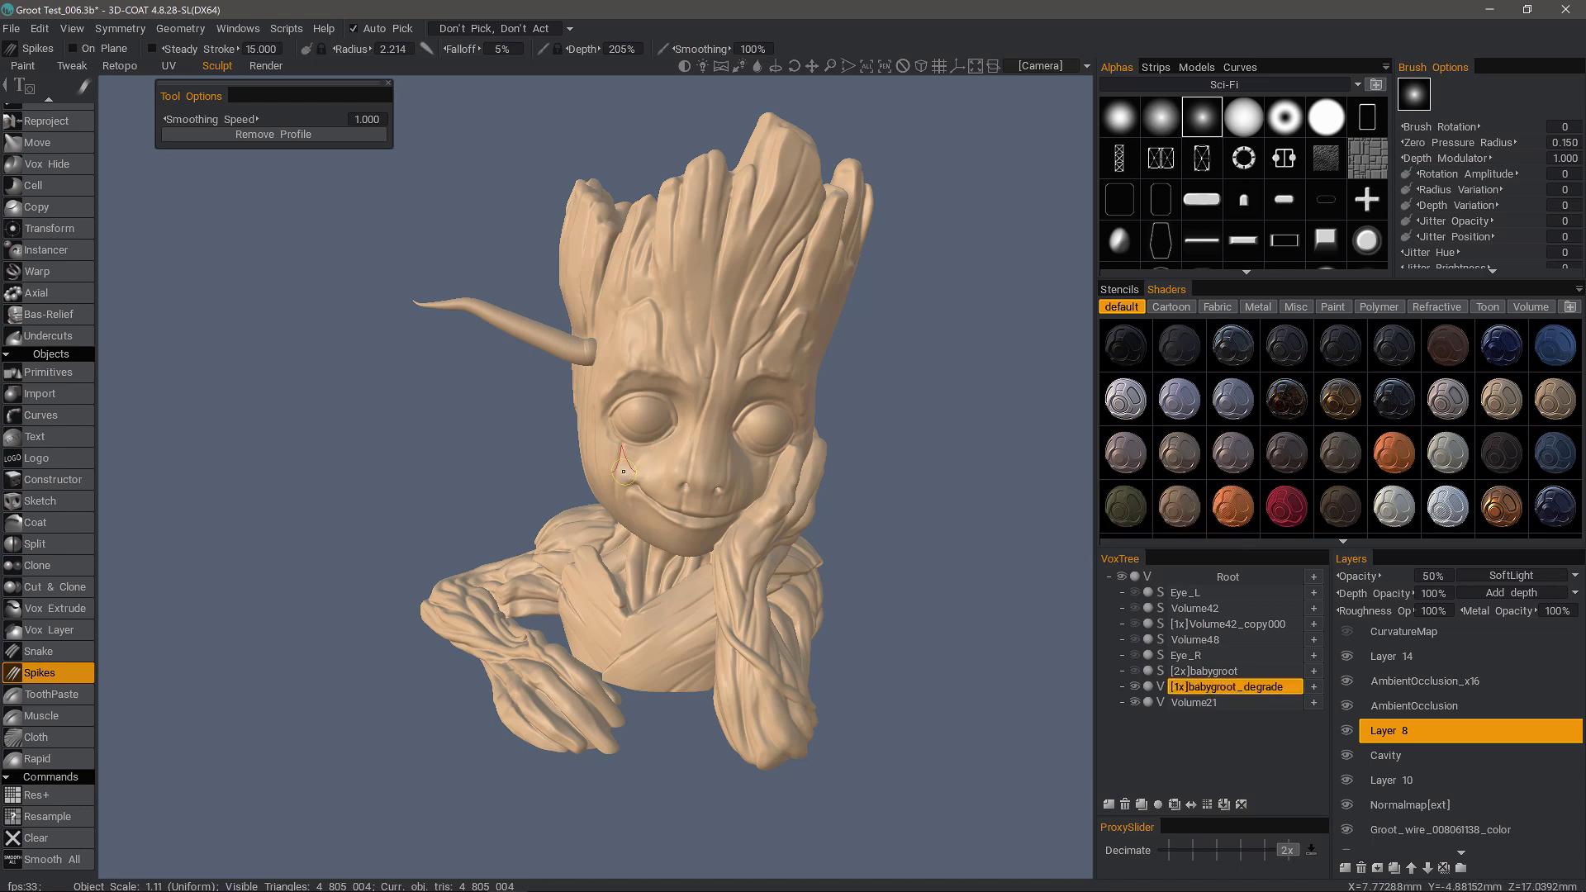
pyautogui.hotkey('ctrl', 'z')
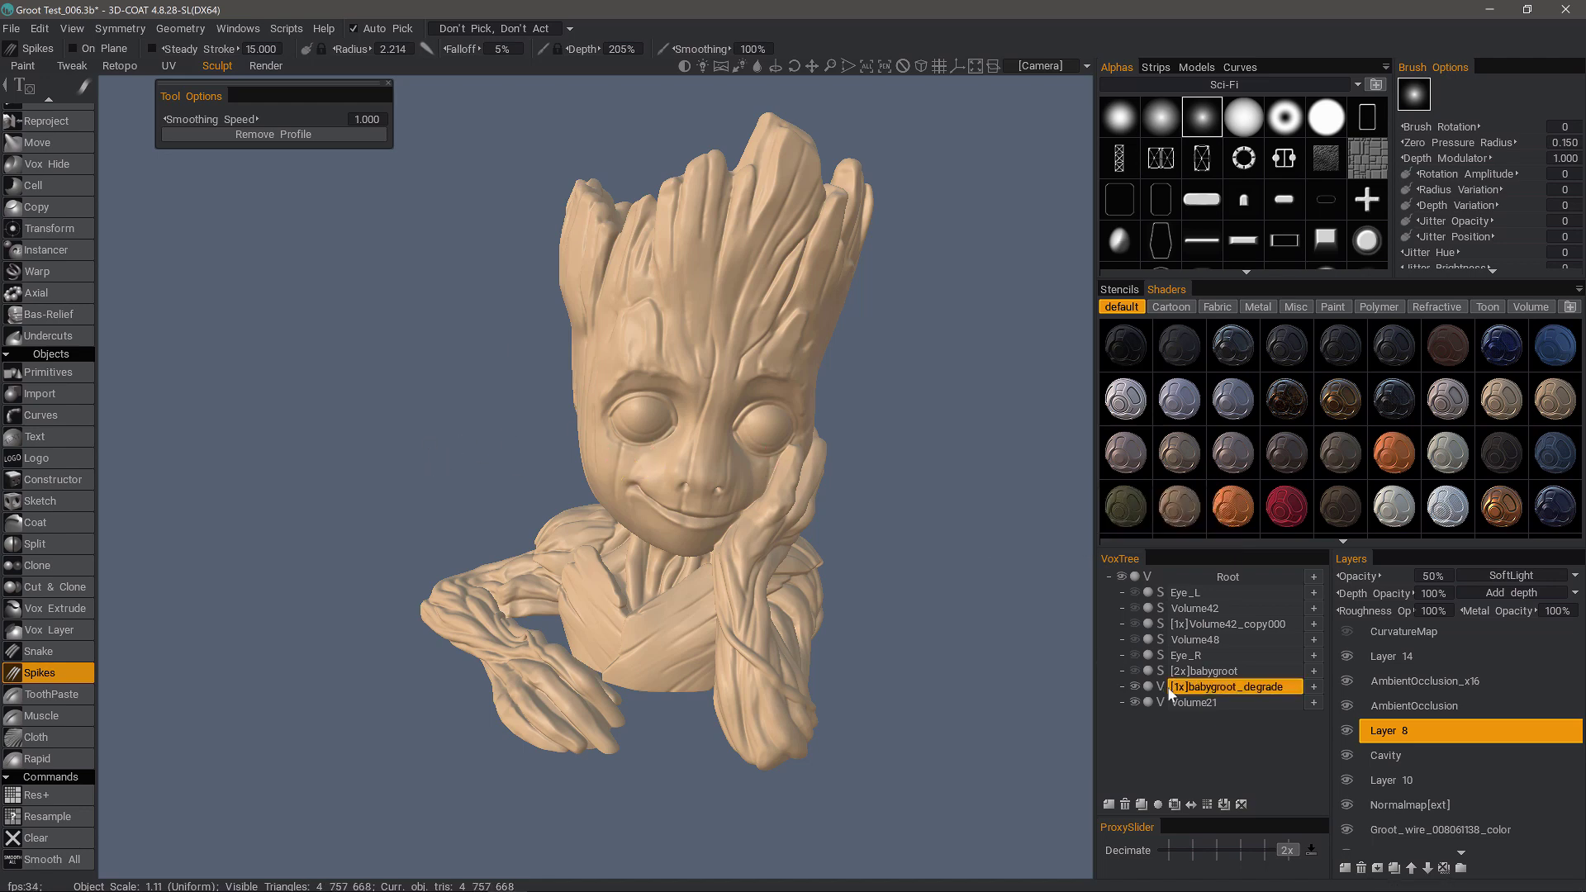
# - Select Volume21, set the brush radius to 1.539 and try out a short curved spike on the forehead, undoing it
pyautogui.click(1202, 702)
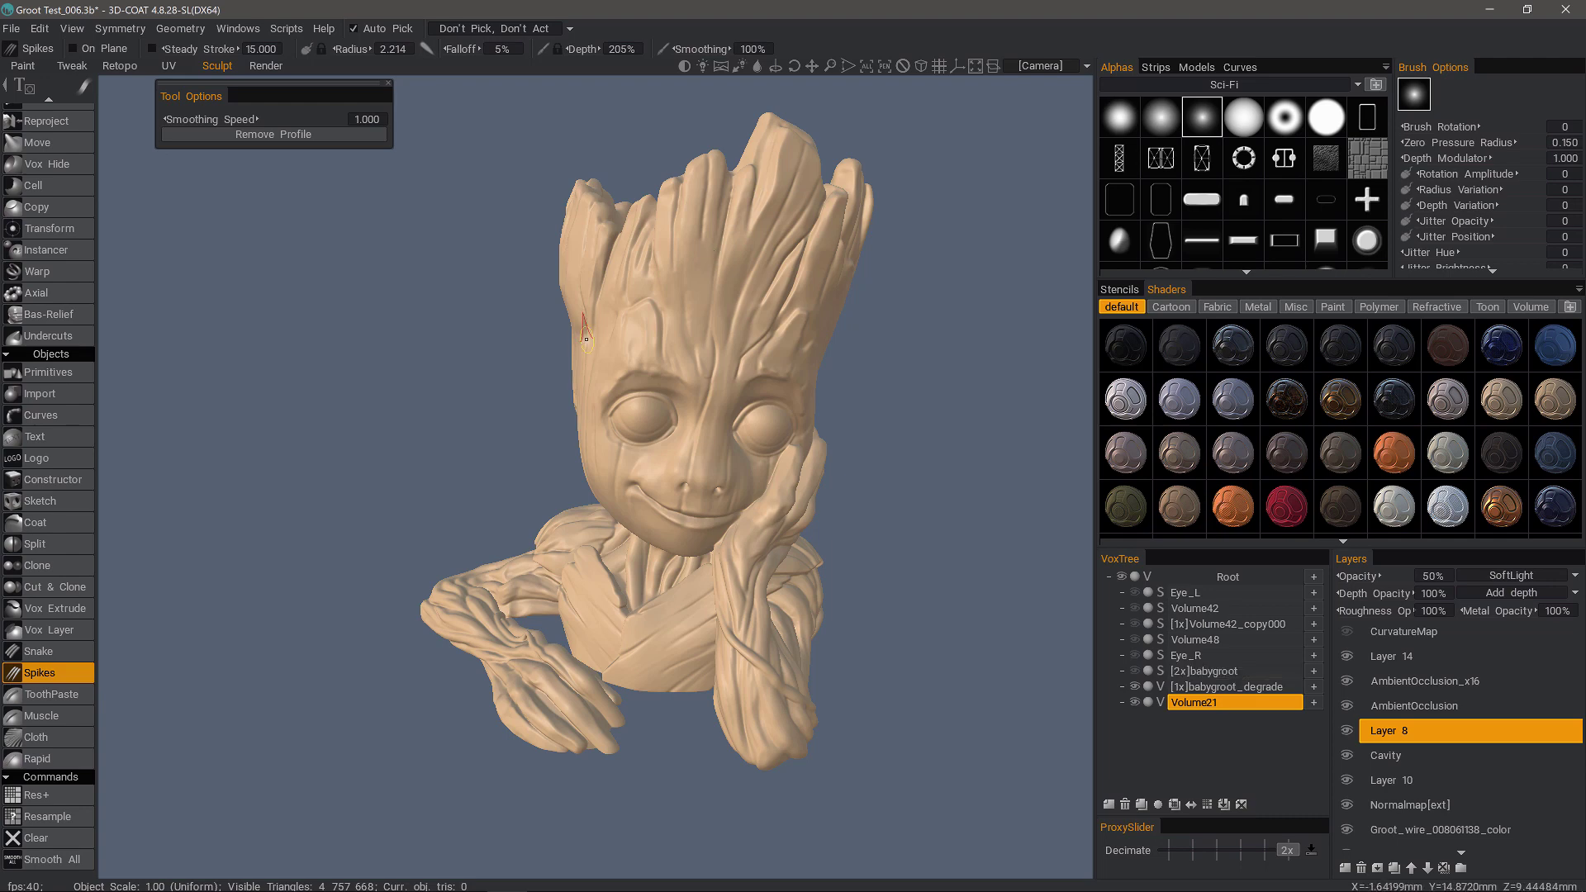
pyautogui.scroll(-3, 594, 330)
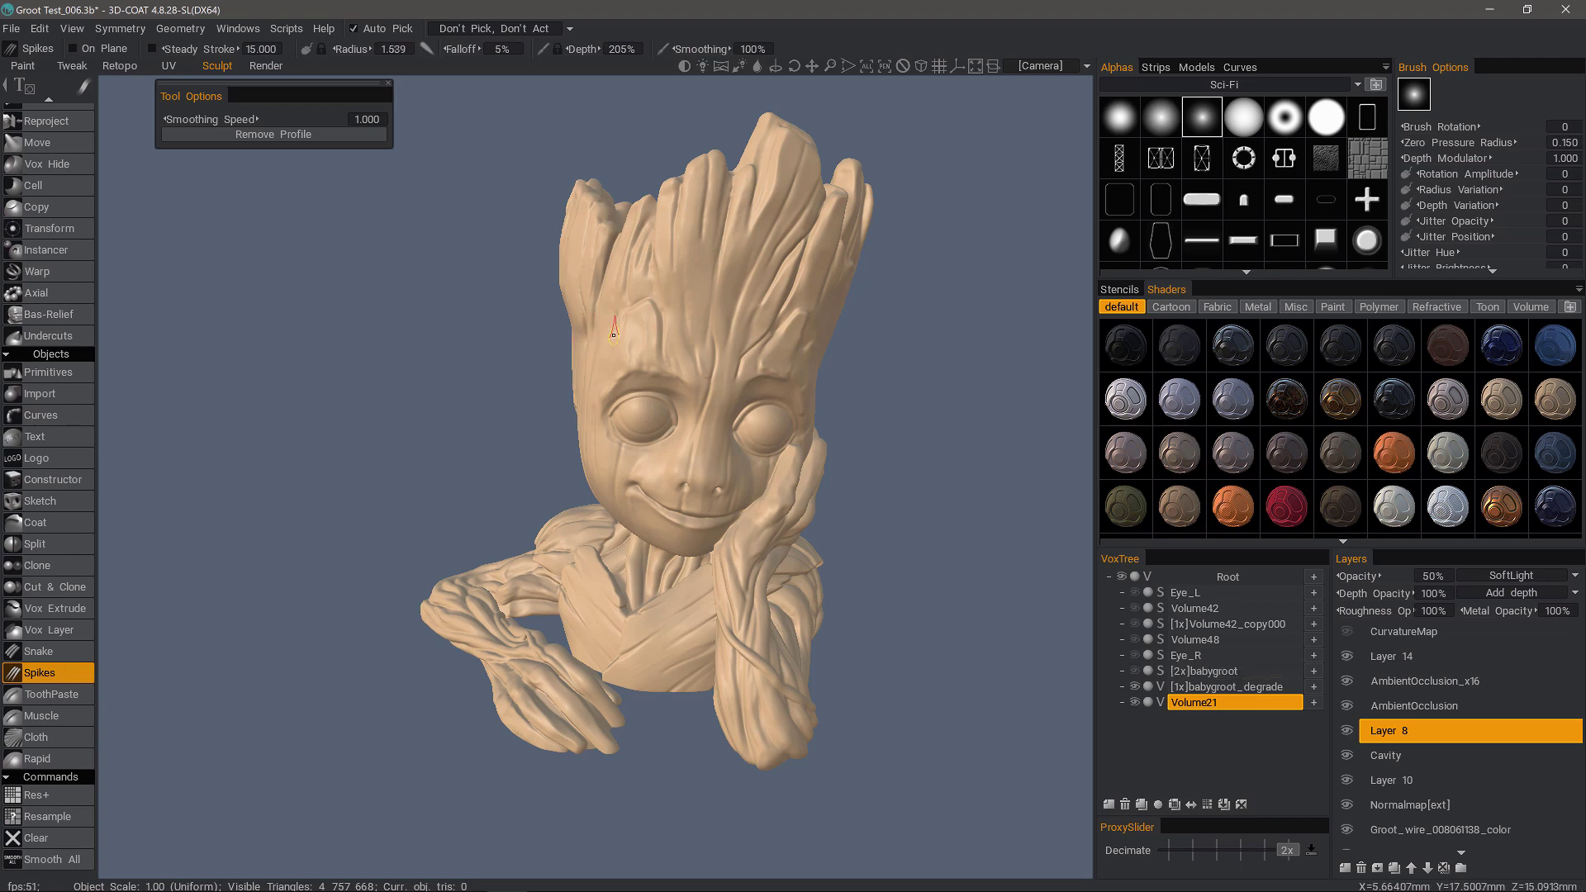
pyautogui.moveTo(614, 334); pyautogui.dragTo(519, 306)
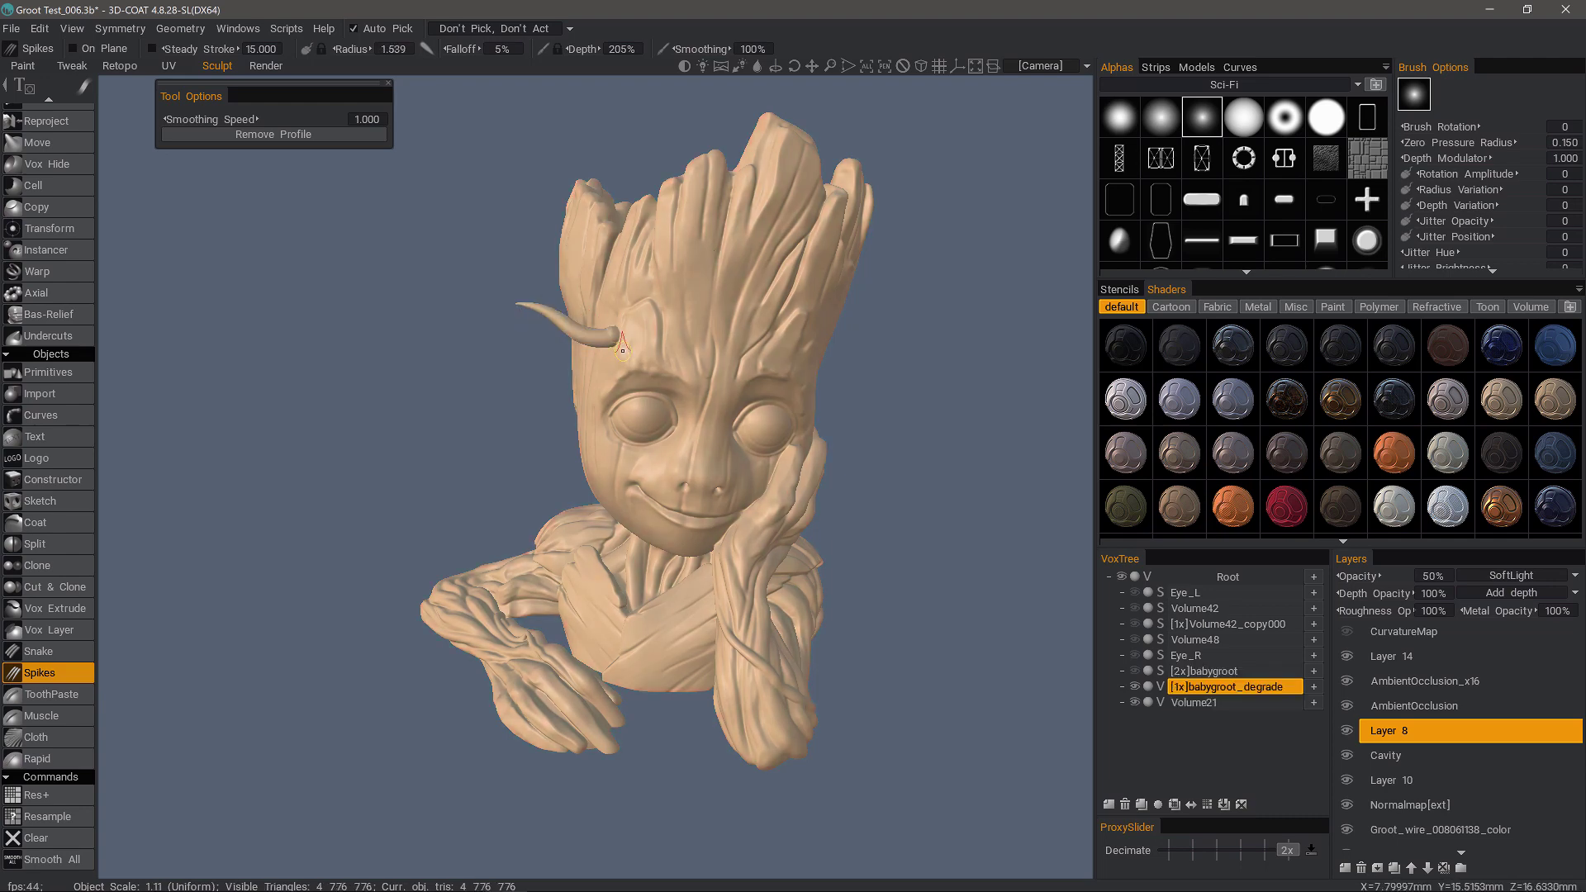
pyautogui.hotkey('ctrl', 'z')
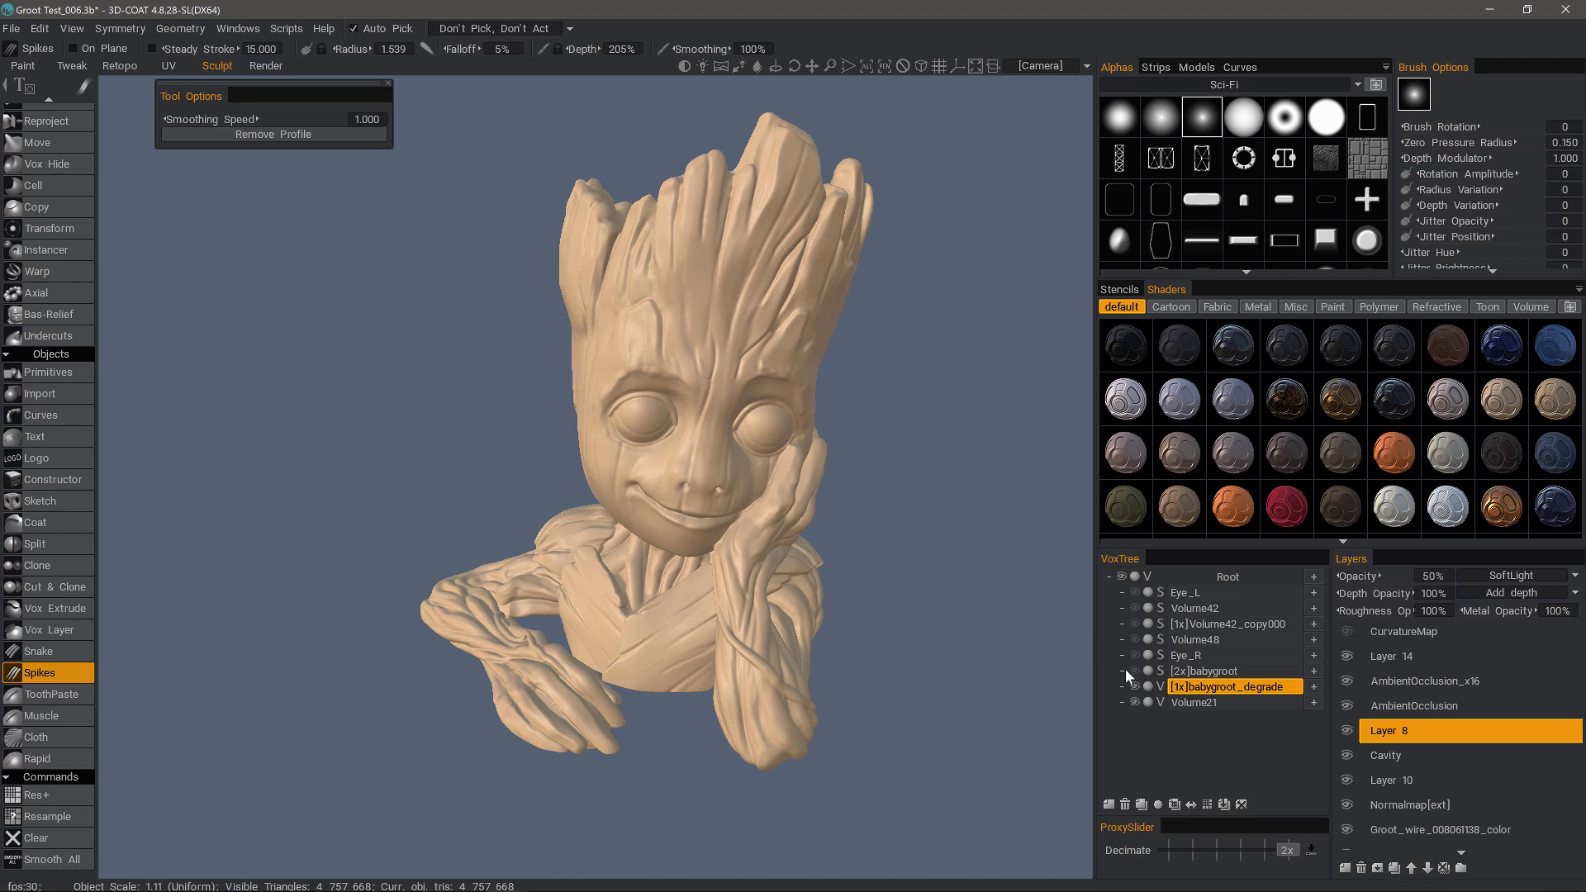
# - With Auto Pick off, draw a long curved spike from the side of the head into Volume21 and check it by toggling that object's visibility
pyautogui.moveTo(1207, 627)
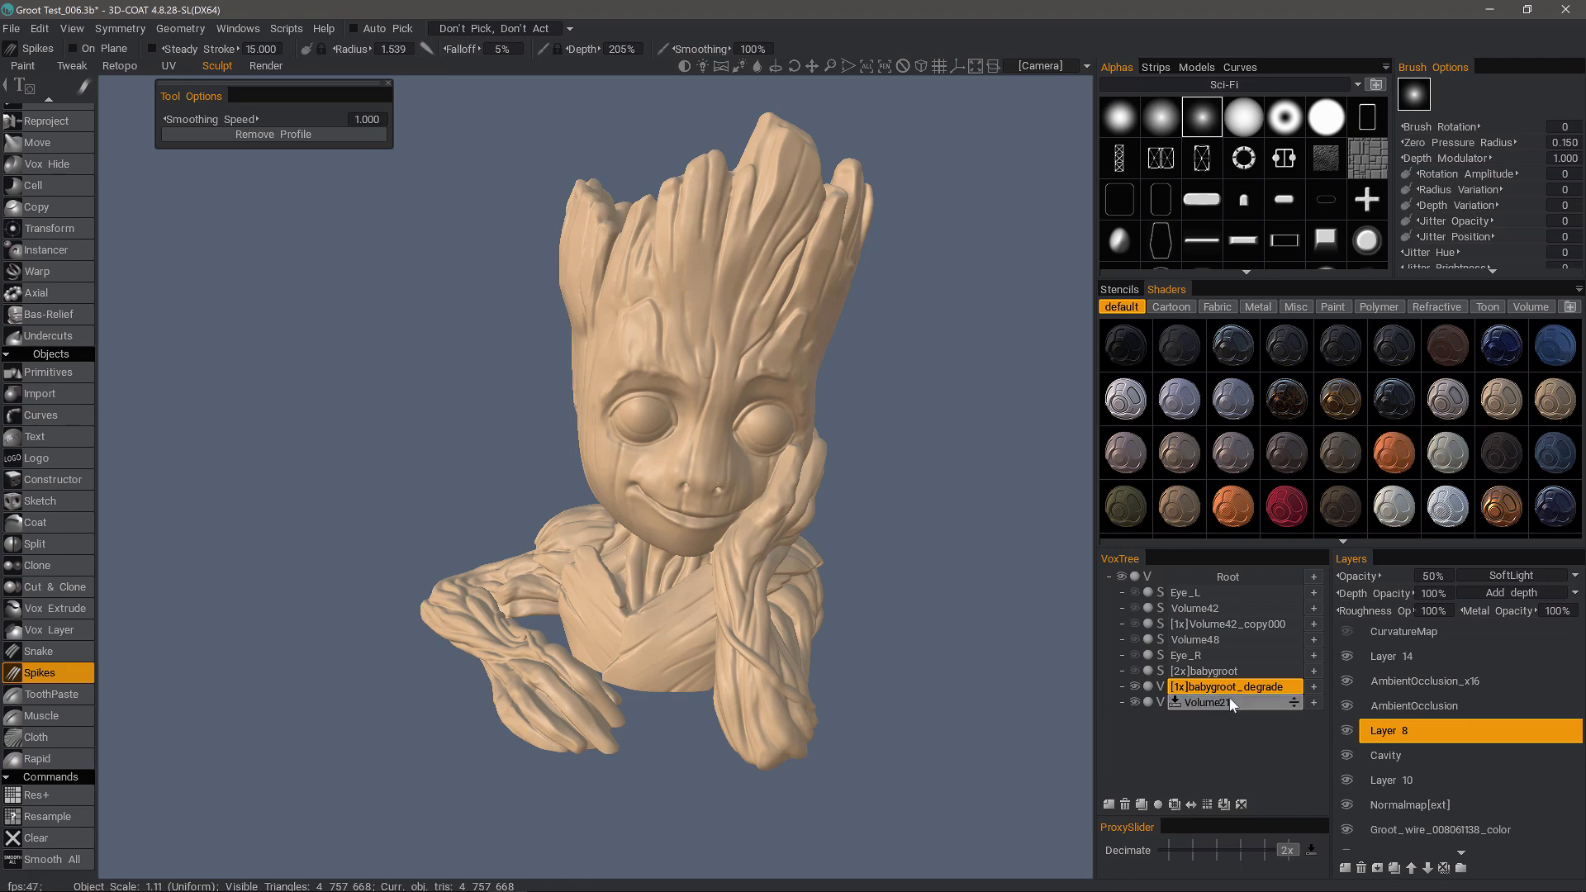
pyautogui.click(1208, 700)
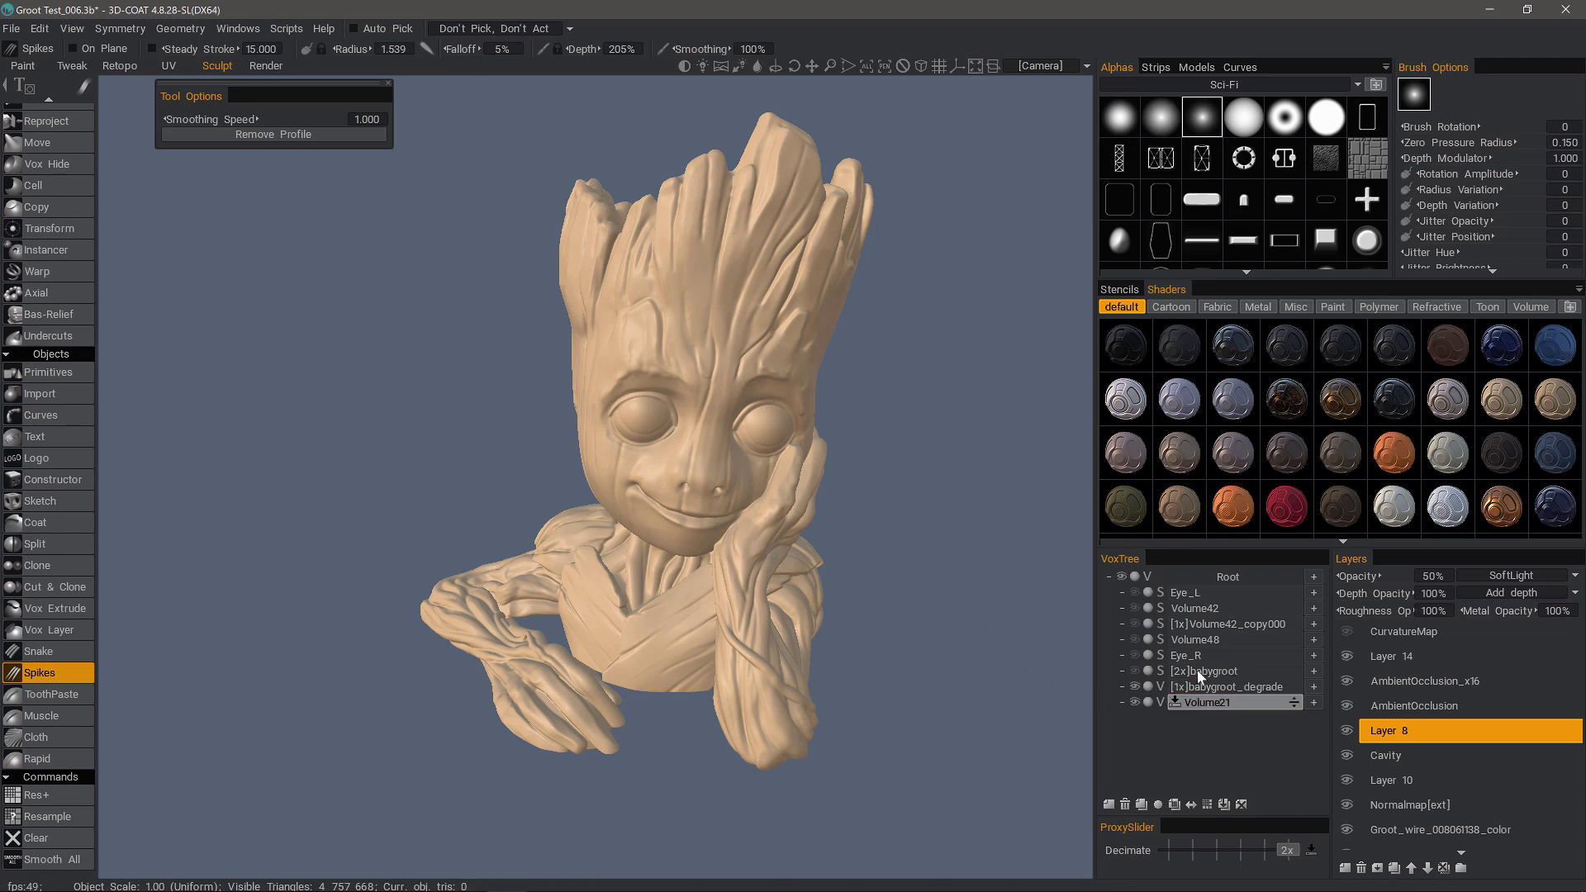
pyautogui.moveTo(602, 345); pyautogui.dragTo(432, 310)
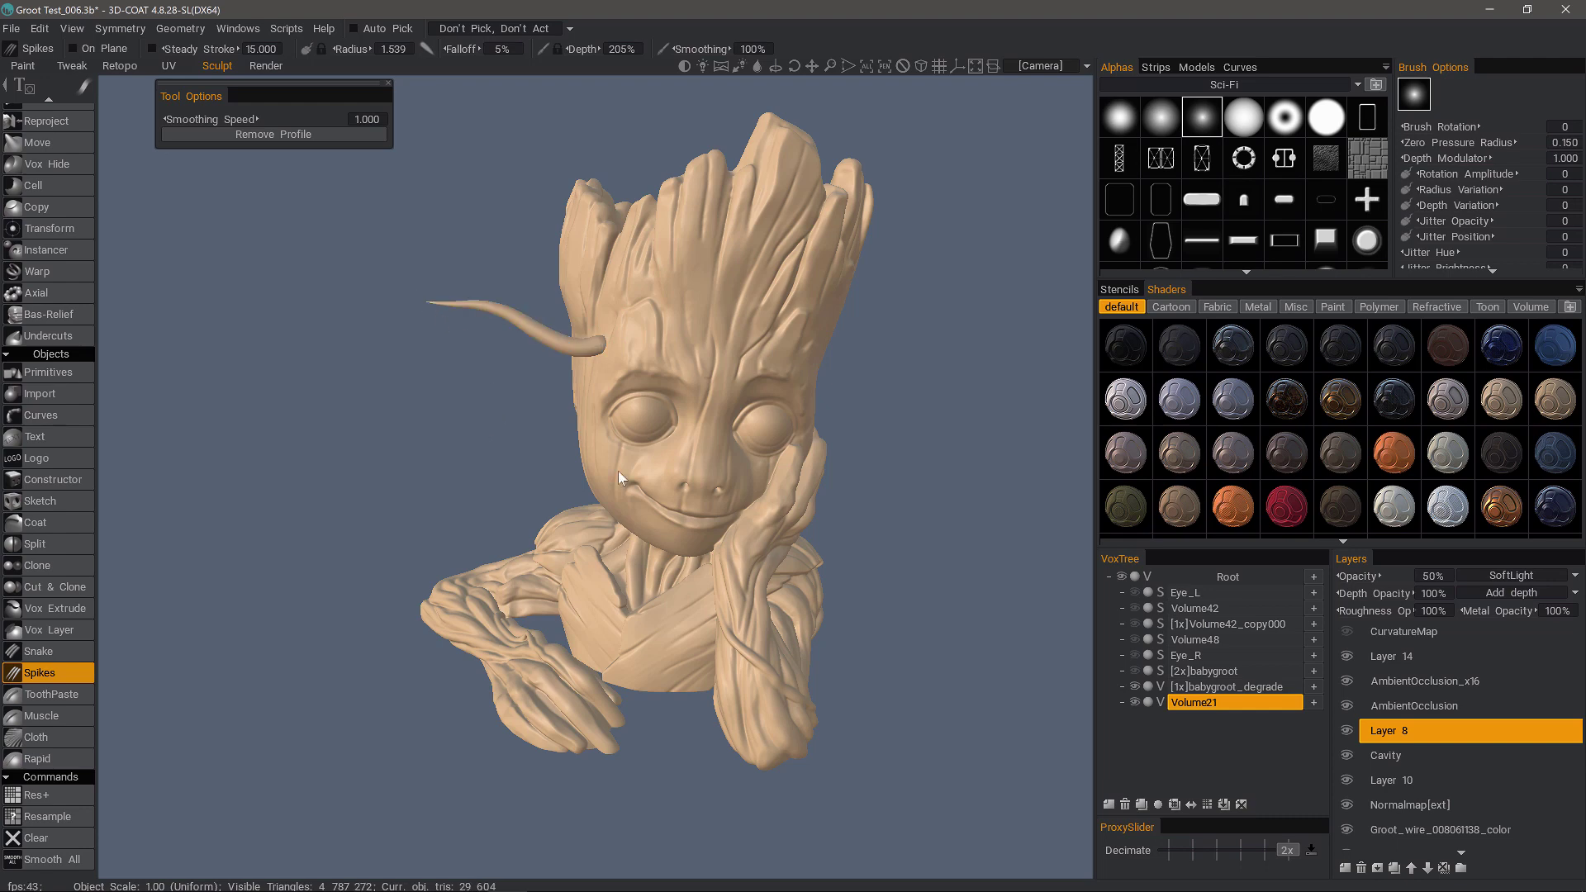
pyautogui.click(1136, 703)
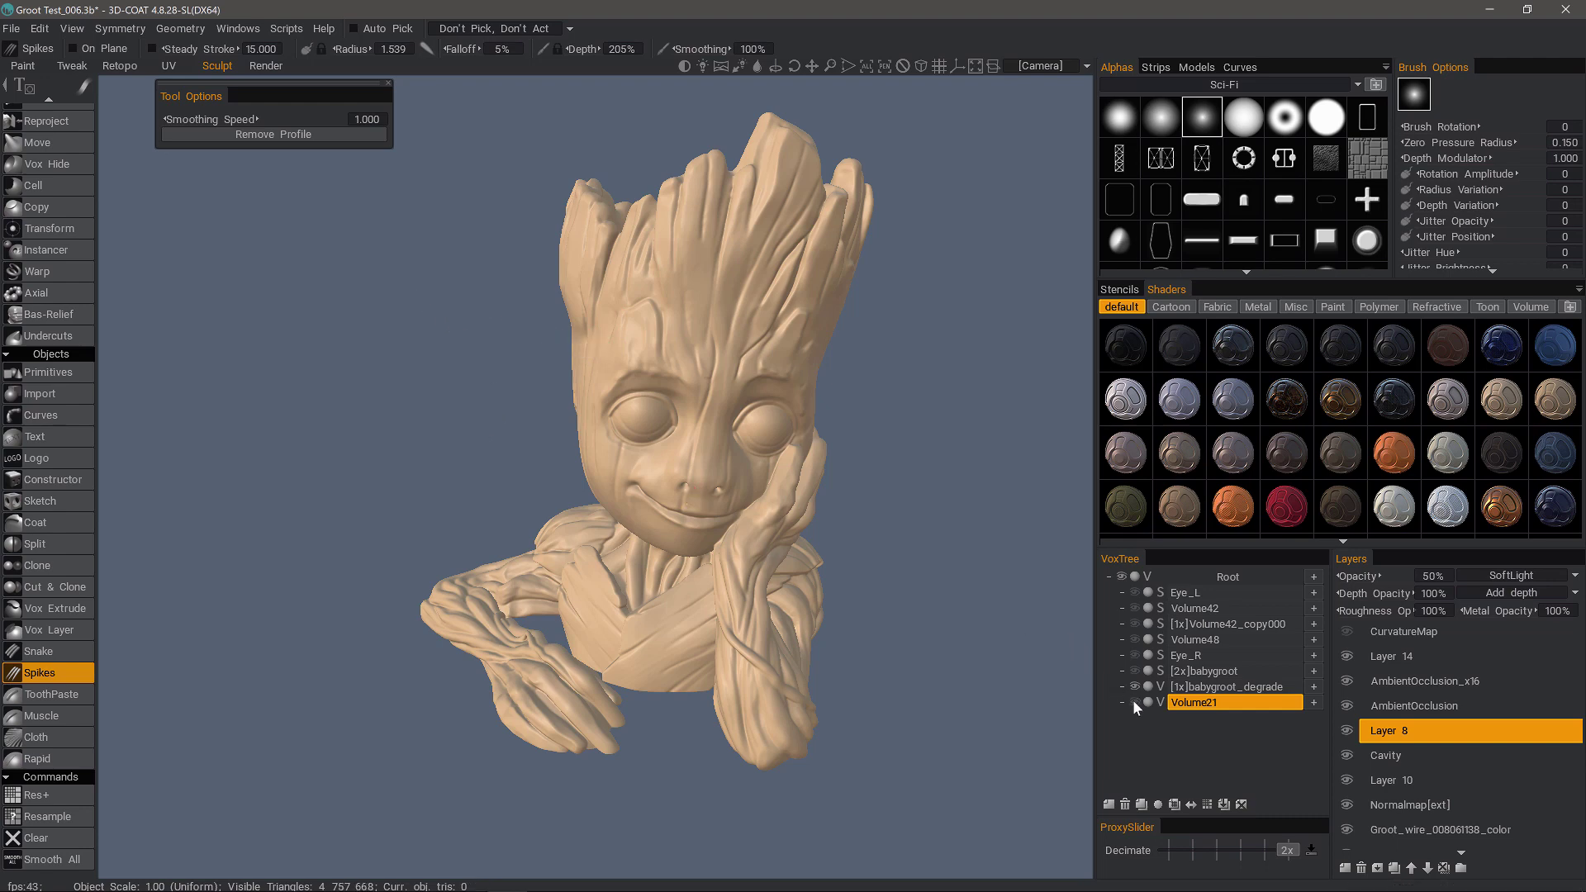
pyautogui.click(1135, 702)
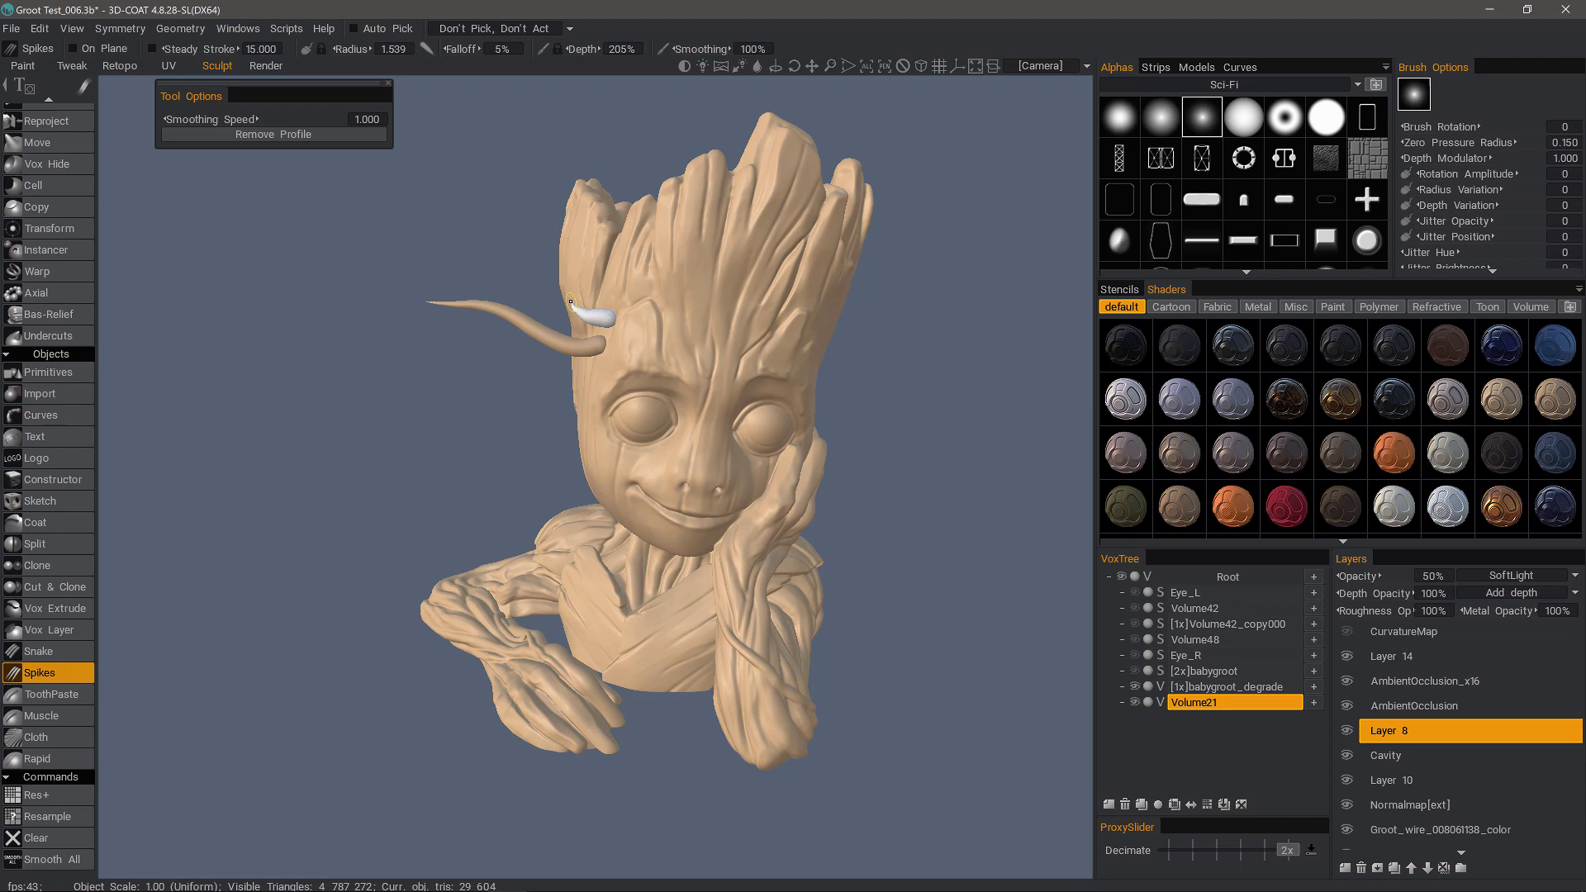
# - Add more curved spikes above and below the first one along the side of the head, giving the lowest one small branching twigs
pyautogui.moveTo(570, 302); pyautogui.dragTo(526, 280)
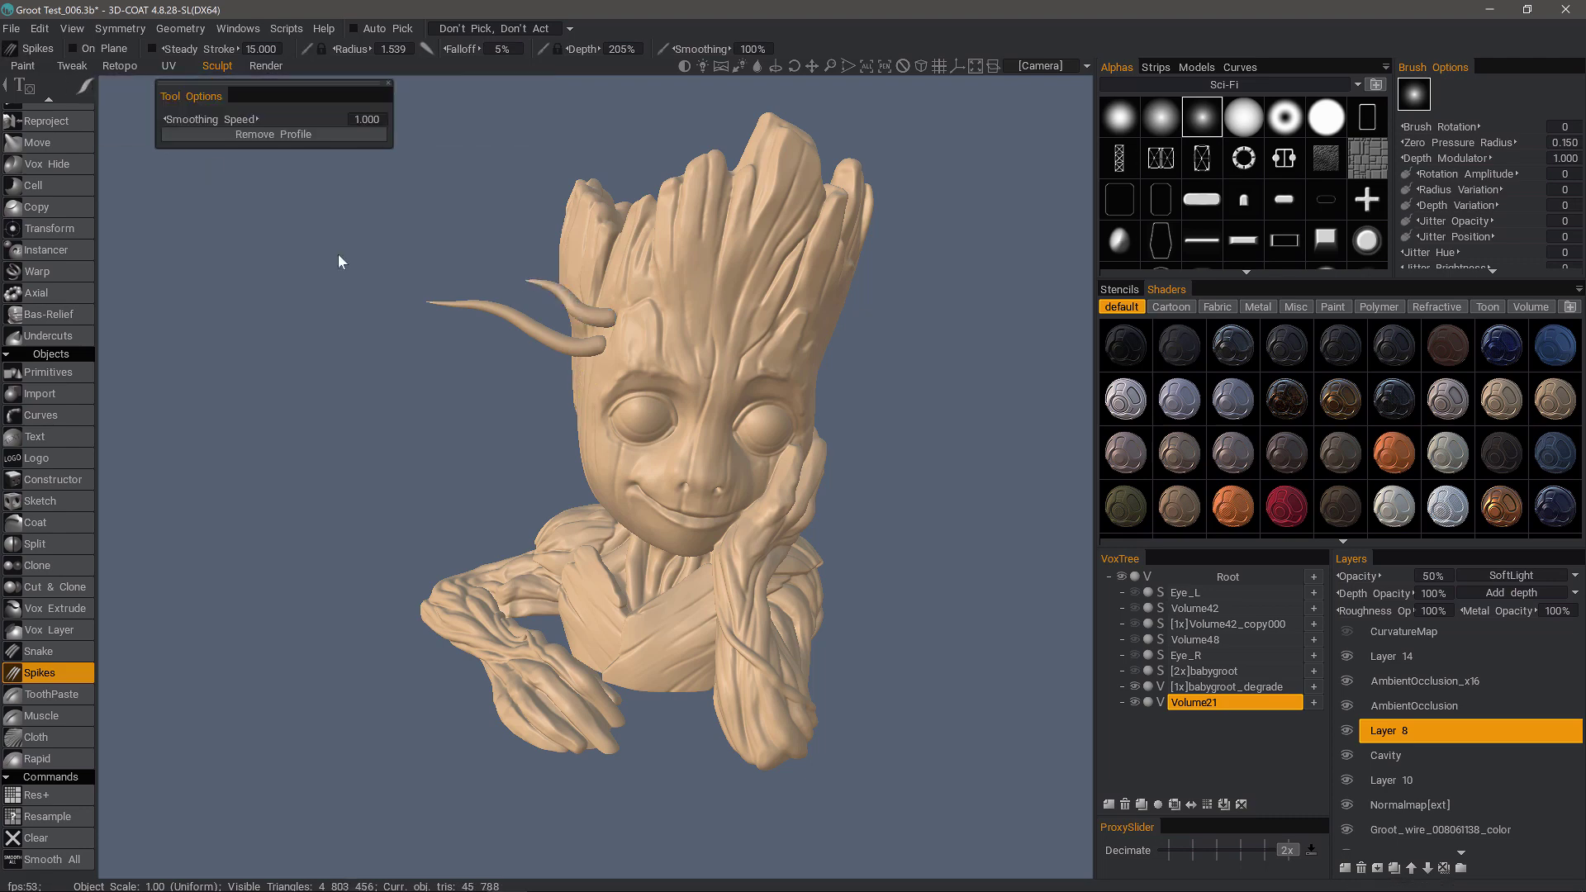
pyautogui.moveTo(591, 380); pyautogui.dragTo(387, 311)
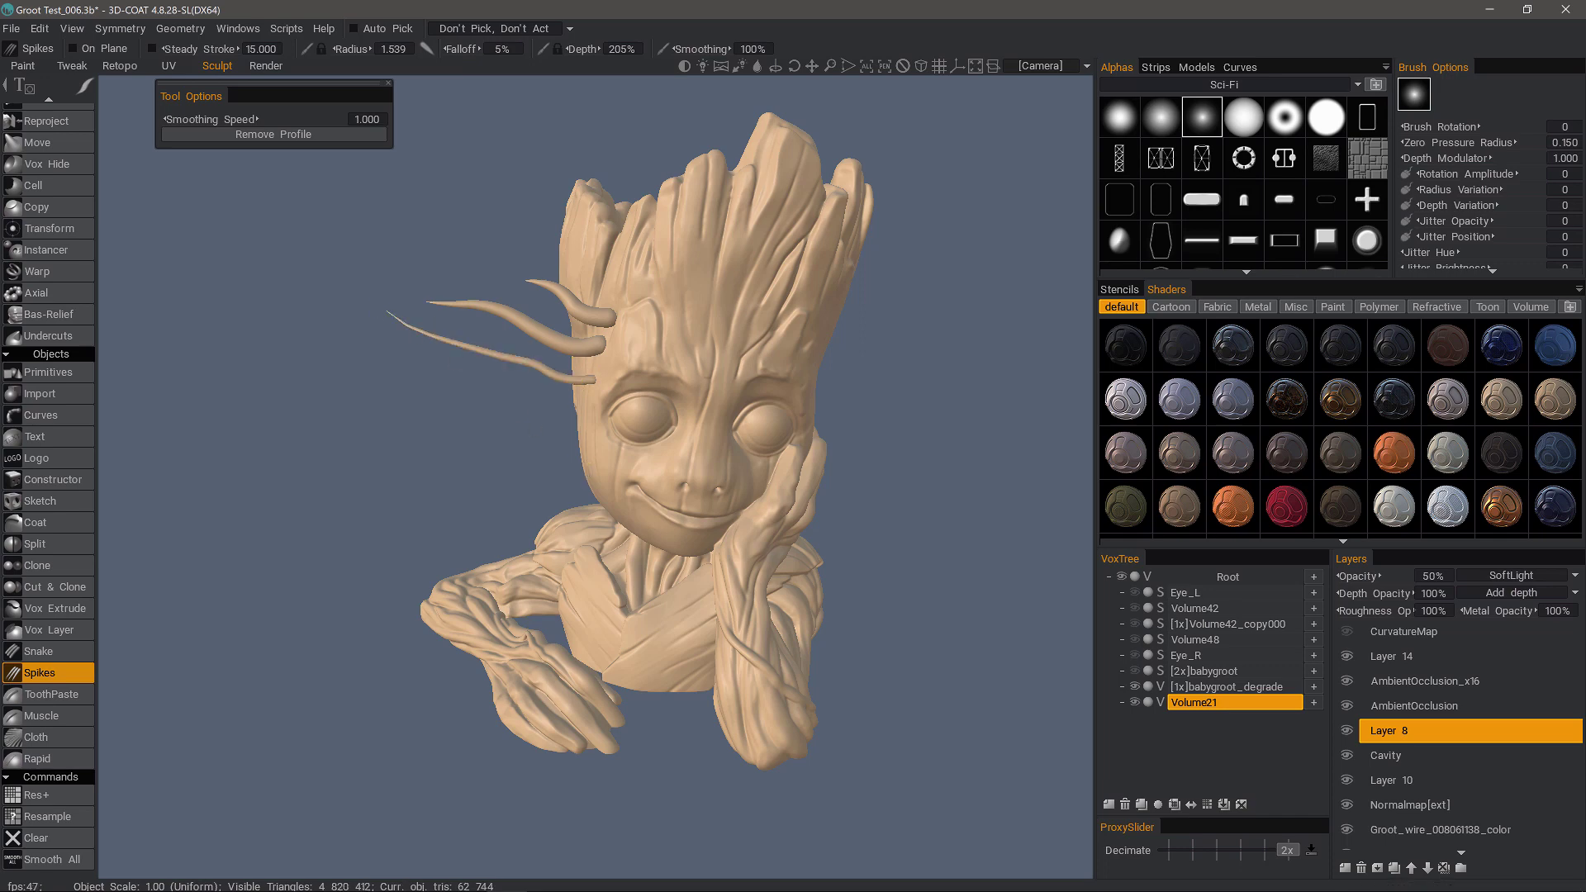
pyautogui.moveTo(605, 285)
pyautogui.mouseDown()
pyautogui.moveTo(529, 250)
pyautogui.moveTo(393, 232)
pyautogui.moveTo(420, 235)
pyautogui.mouseUp()
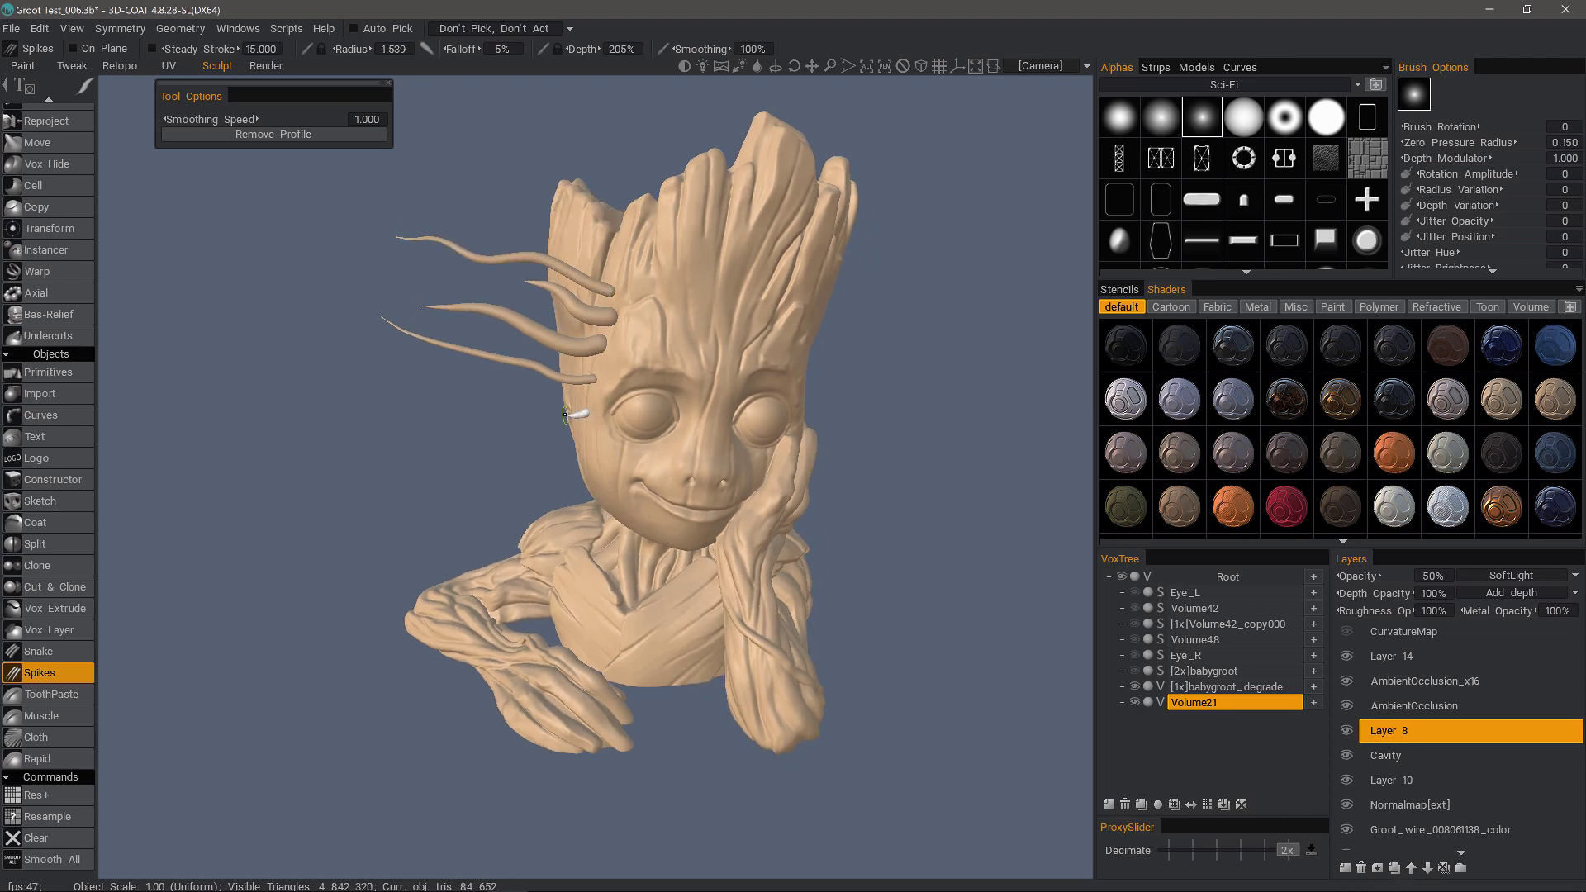
pyautogui.moveTo(585, 412)
pyautogui.mouseDown()
pyautogui.moveTo(415, 382)
pyautogui.moveTo(458, 364)
pyautogui.moveTo(452, 394)
pyautogui.moveTo(372, 400)
pyautogui.moveTo(417, 419)
pyautogui.mouseUp()
pyautogui.moveTo(428, 484)
pyautogui.mouseDown()
pyautogui.moveTo(578, 489)
pyautogui.moveTo(475, 487)
pyautogui.mouseUp()
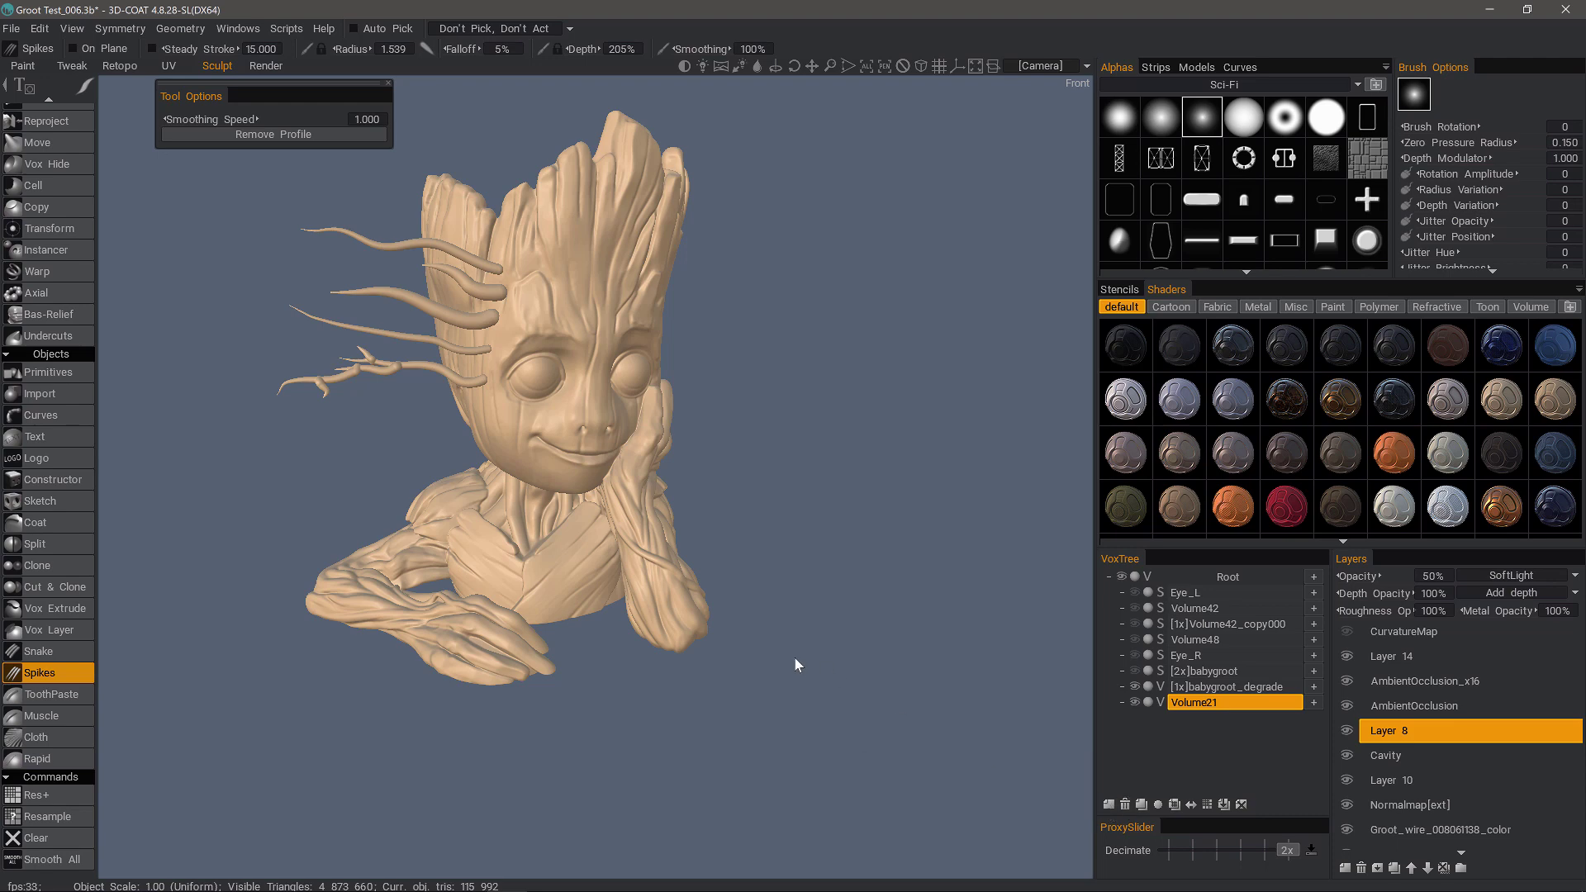
# - Clear all spike geometry from the Volume21 object
pyautogui.moveTo(1172, 702)
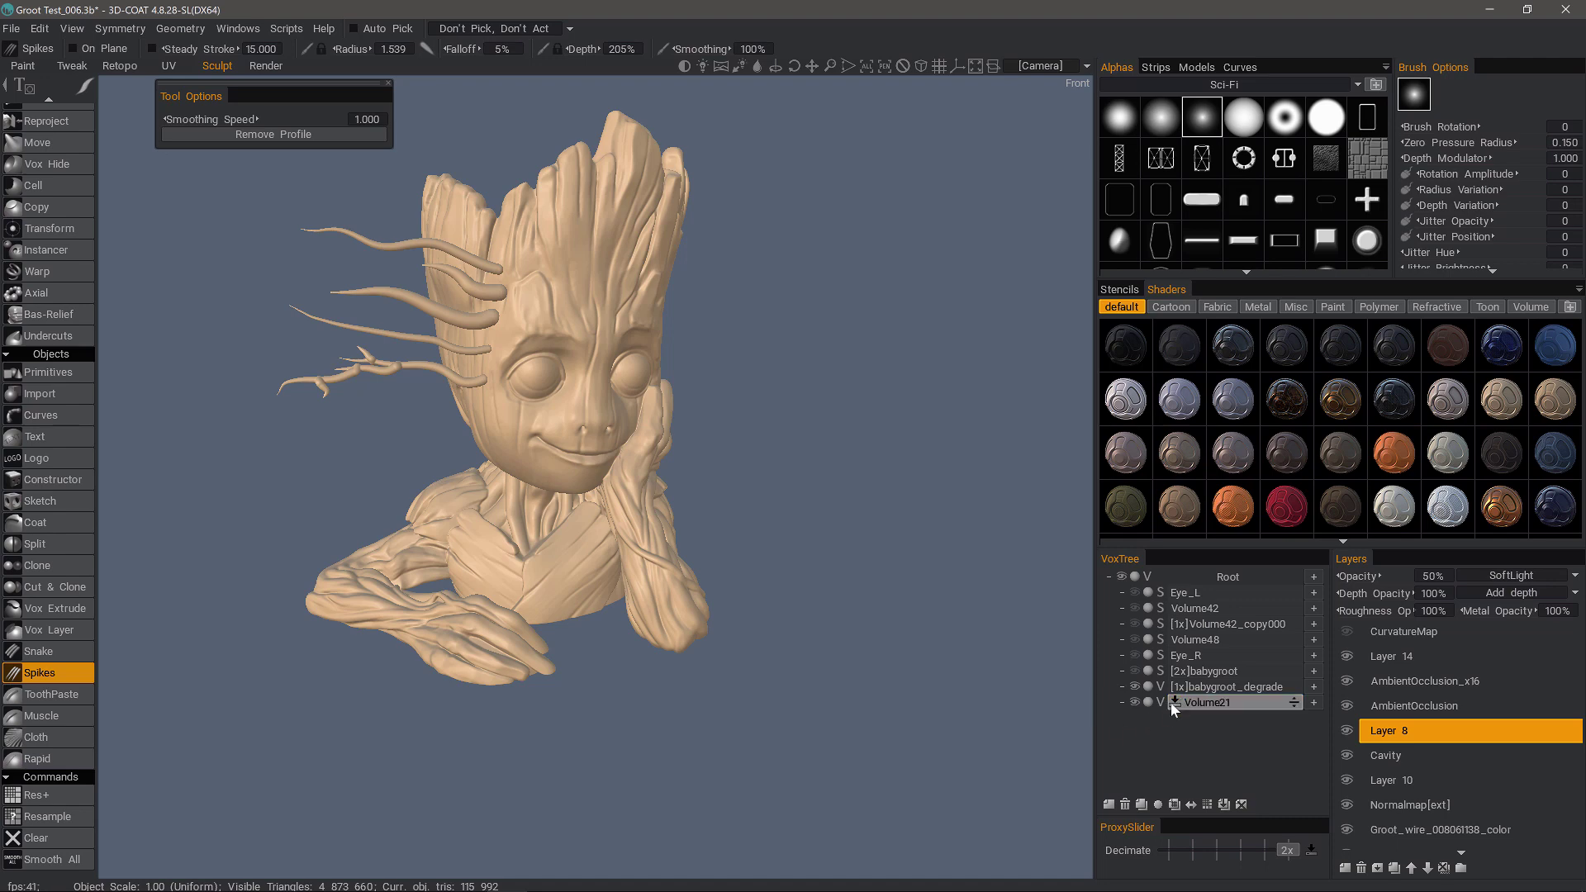
pyautogui.moveTo(1180, 707); pyautogui.dragTo(1186, 699)
pyautogui.moveTo(355, 428); pyautogui.dragTo(413, 384)
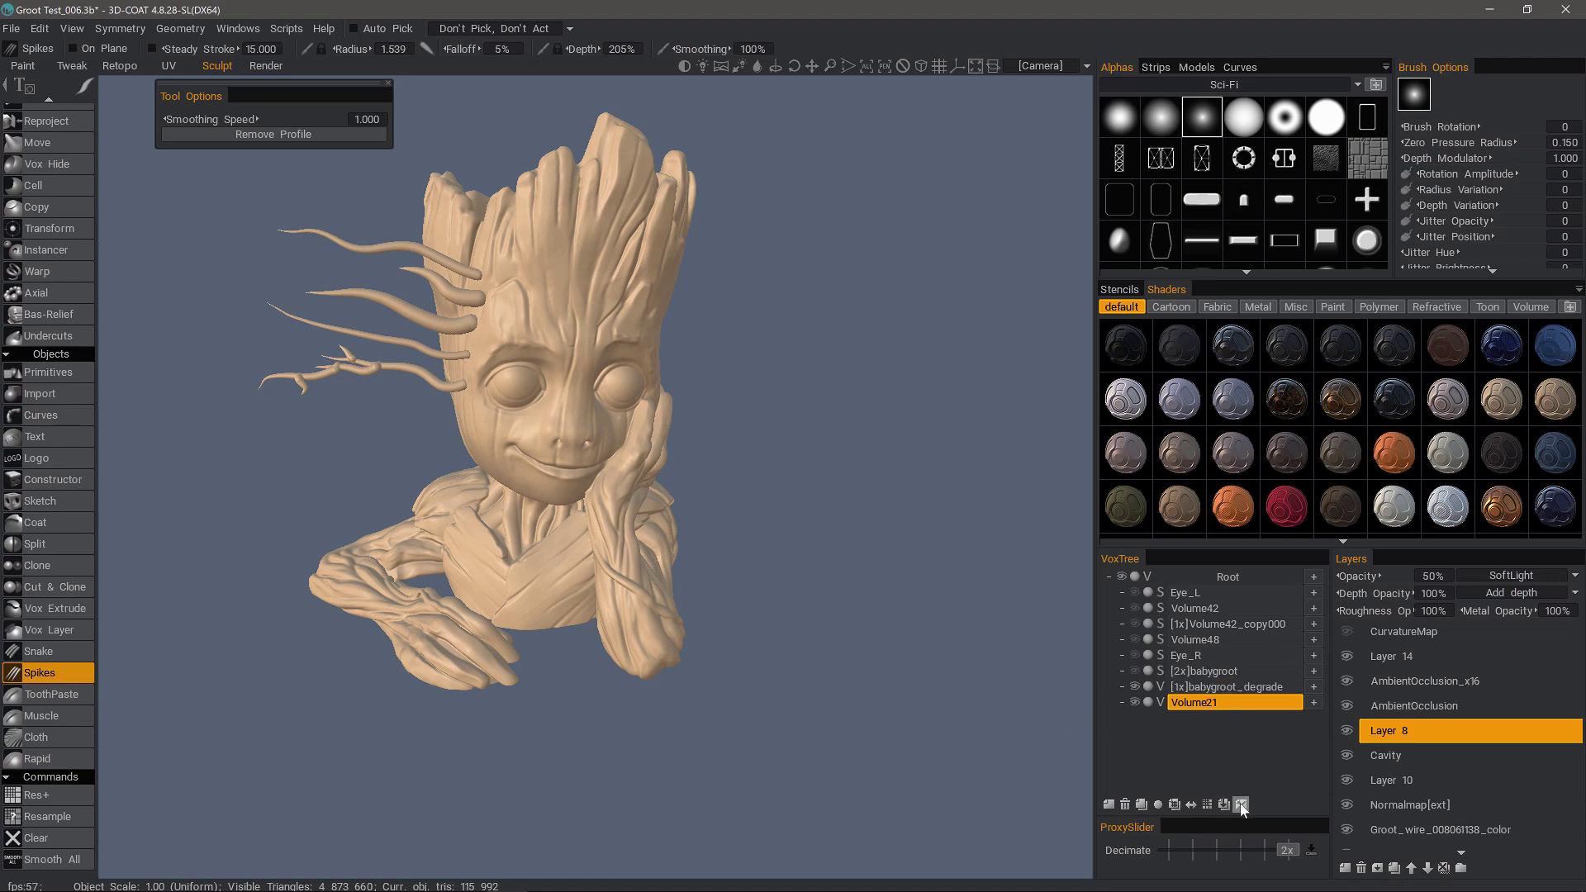
pyautogui.keyDown('alt'); pyautogui.moveTo(566, 428); pyautogui.dragTo(496, 450); pyautogui.keyUp('alt')
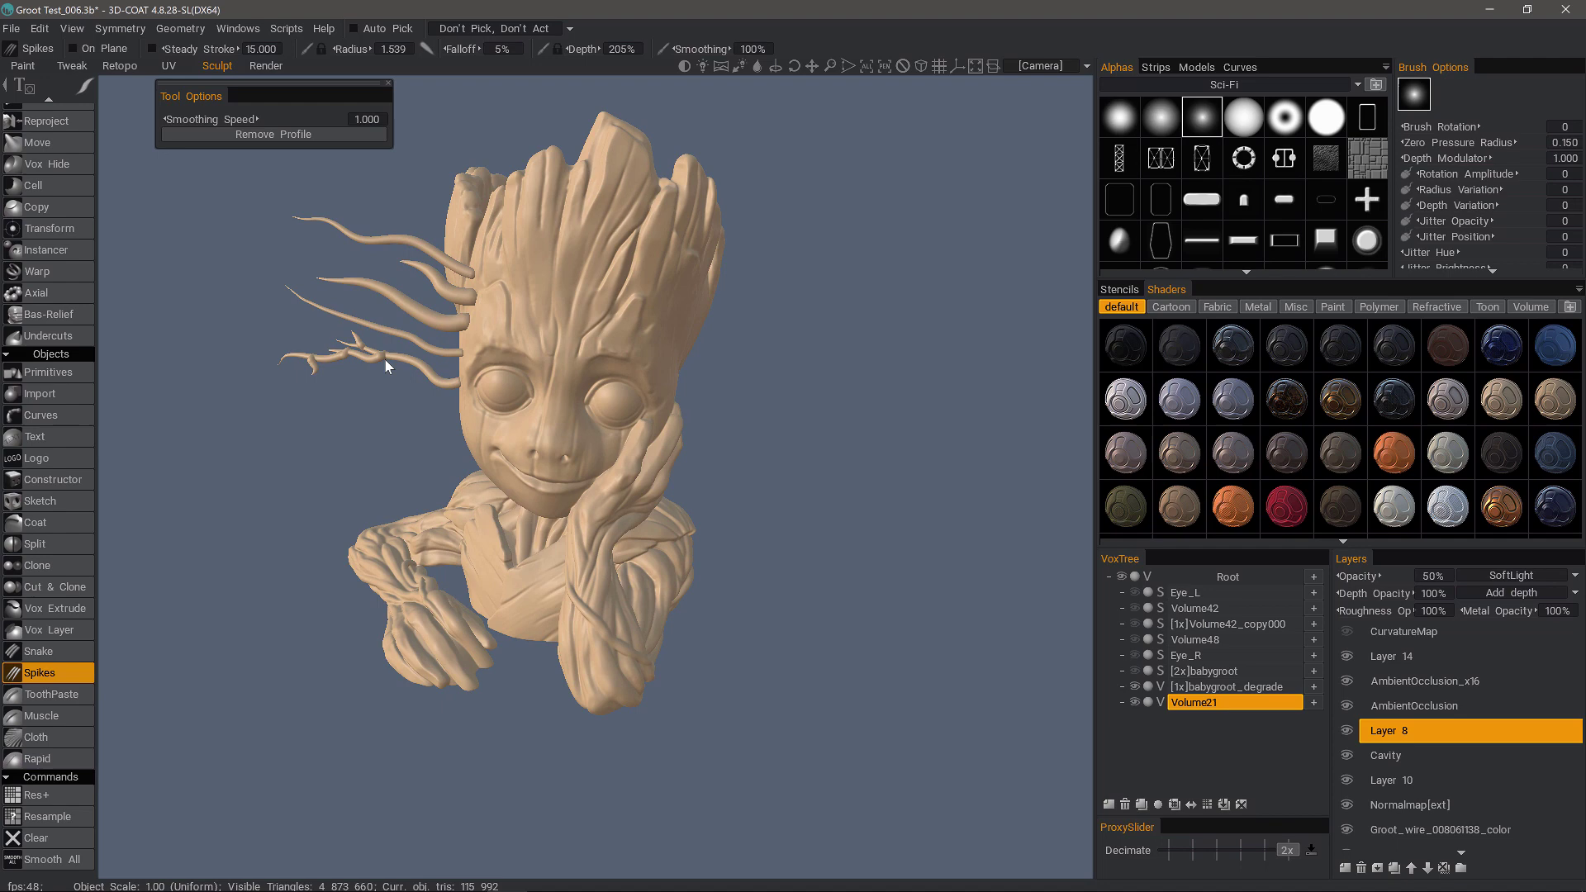
pyautogui.click(1243, 804)
# - Draw a new set of short spikes and one long branch with twigs from the side of the head into Volume21
pyautogui.keyDown('alt'); pyautogui.moveTo(545, 283); pyautogui.dragTo(607, 278); pyautogui.keyUp('alt')
pyautogui.keyDown('alt'); pyautogui.moveTo(608, 278); pyautogui.dragTo(635, 296, button='middle'); pyautogui.keyUp('alt')
pyautogui.keyDown('alt'); pyautogui.moveTo(520, 268); pyautogui.dragTo(504, 312); pyautogui.keyUp('alt')
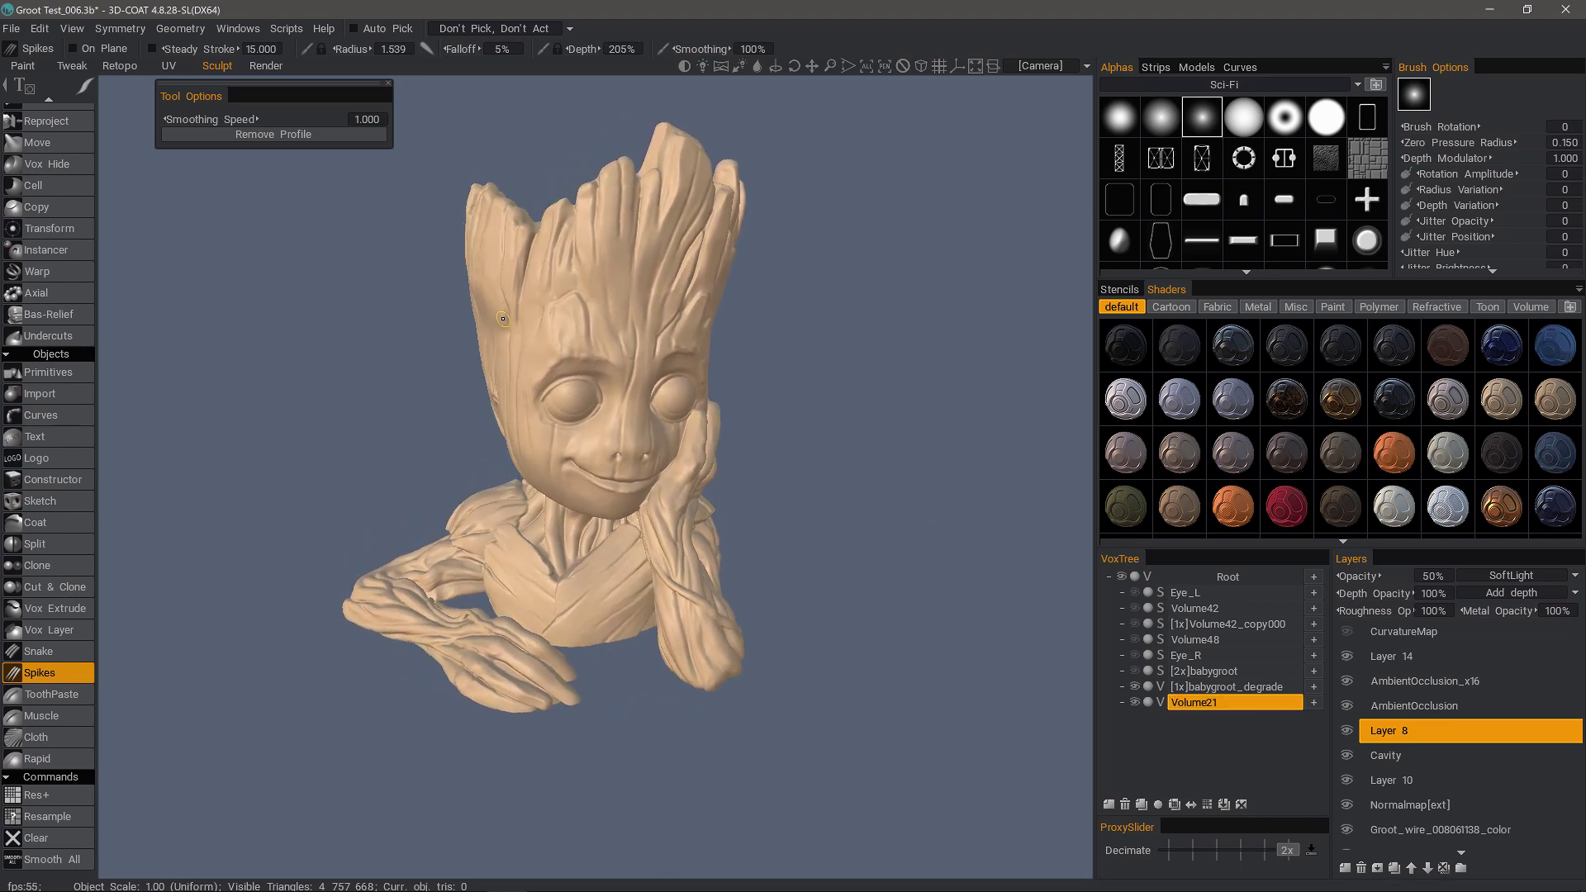
pyautogui.moveTo(502, 318)
pyautogui.mouseDown()
pyautogui.moveTo(432, 289)
pyautogui.moveTo(439, 223)
pyautogui.moveTo(398, 210)
pyautogui.mouseUp()
pyautogui.moveTo(501, 351); pyautogui.dragTo(271, 294)
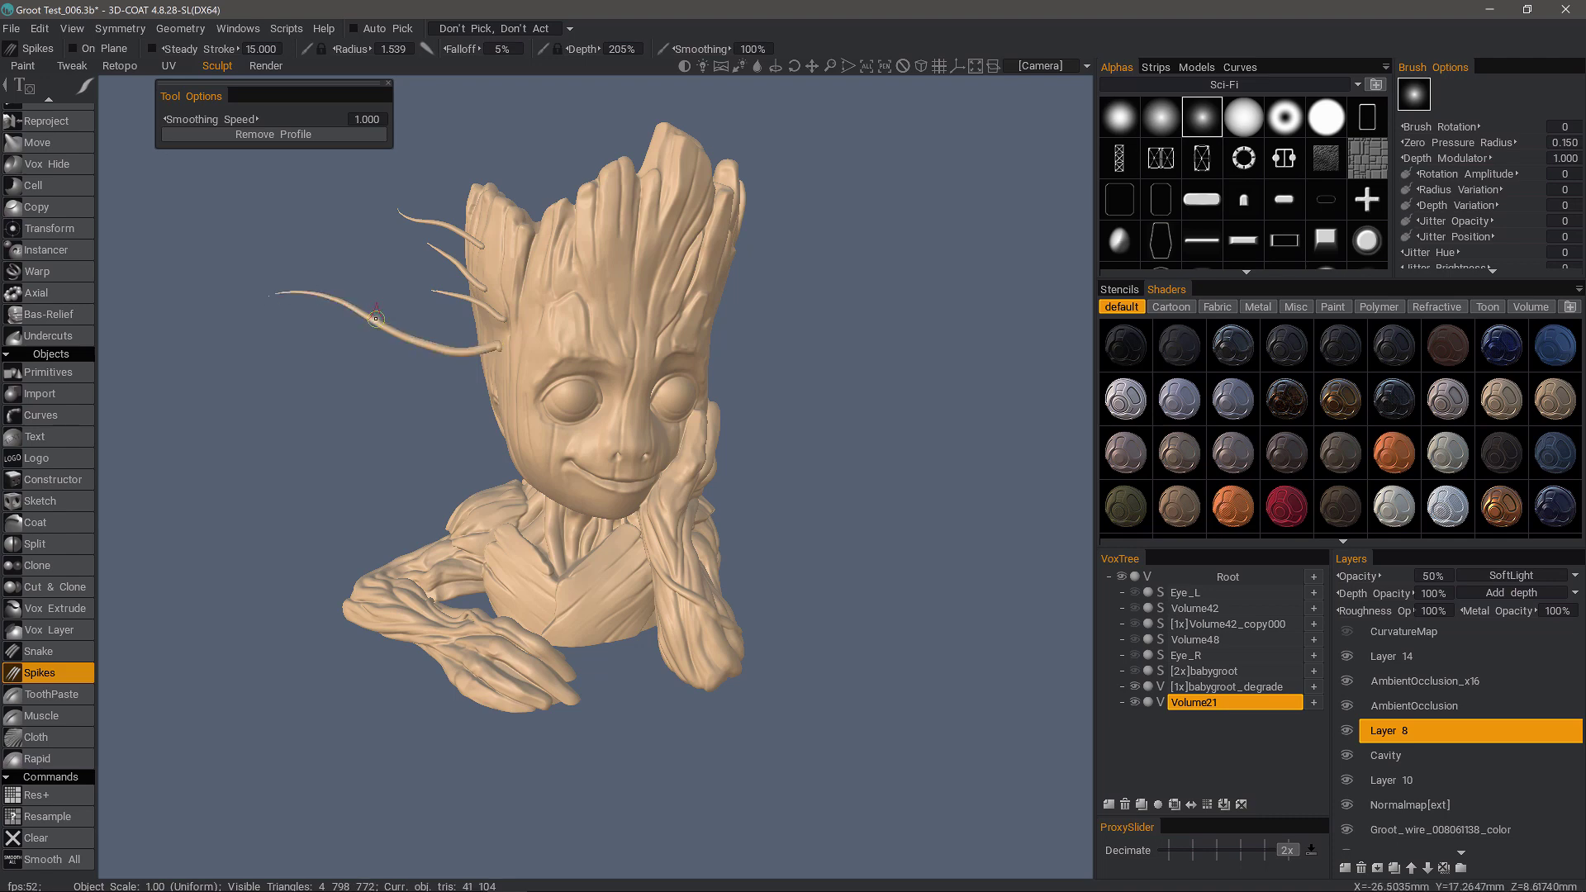
pyautogui.moveTo(382, 324)
pyautogui.mouseDown()
pyautogui.moveTo(358, 288)
pyautogui.moveTo(313, 305)
pyautogui.moveTo(318, 282)
pyautogui.moveTo(221, 217)
pyautogui.moveTo(250, 219)
pyautogui.moveTo(286, 256)
pyautogui.mouseUp()
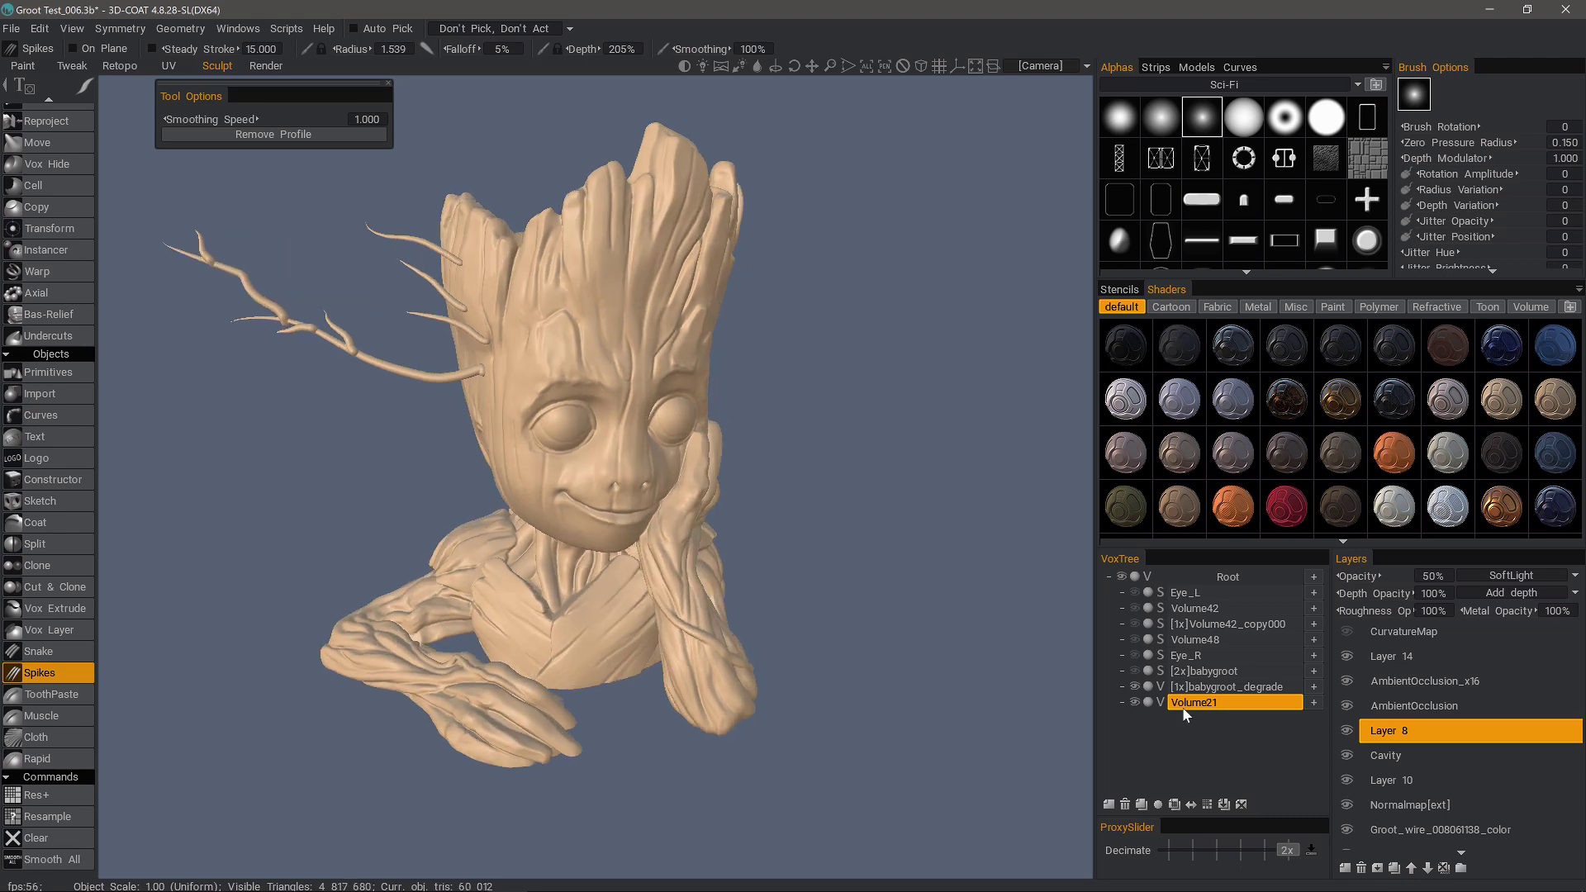
pyautogui.doubleClick(1205, 707)
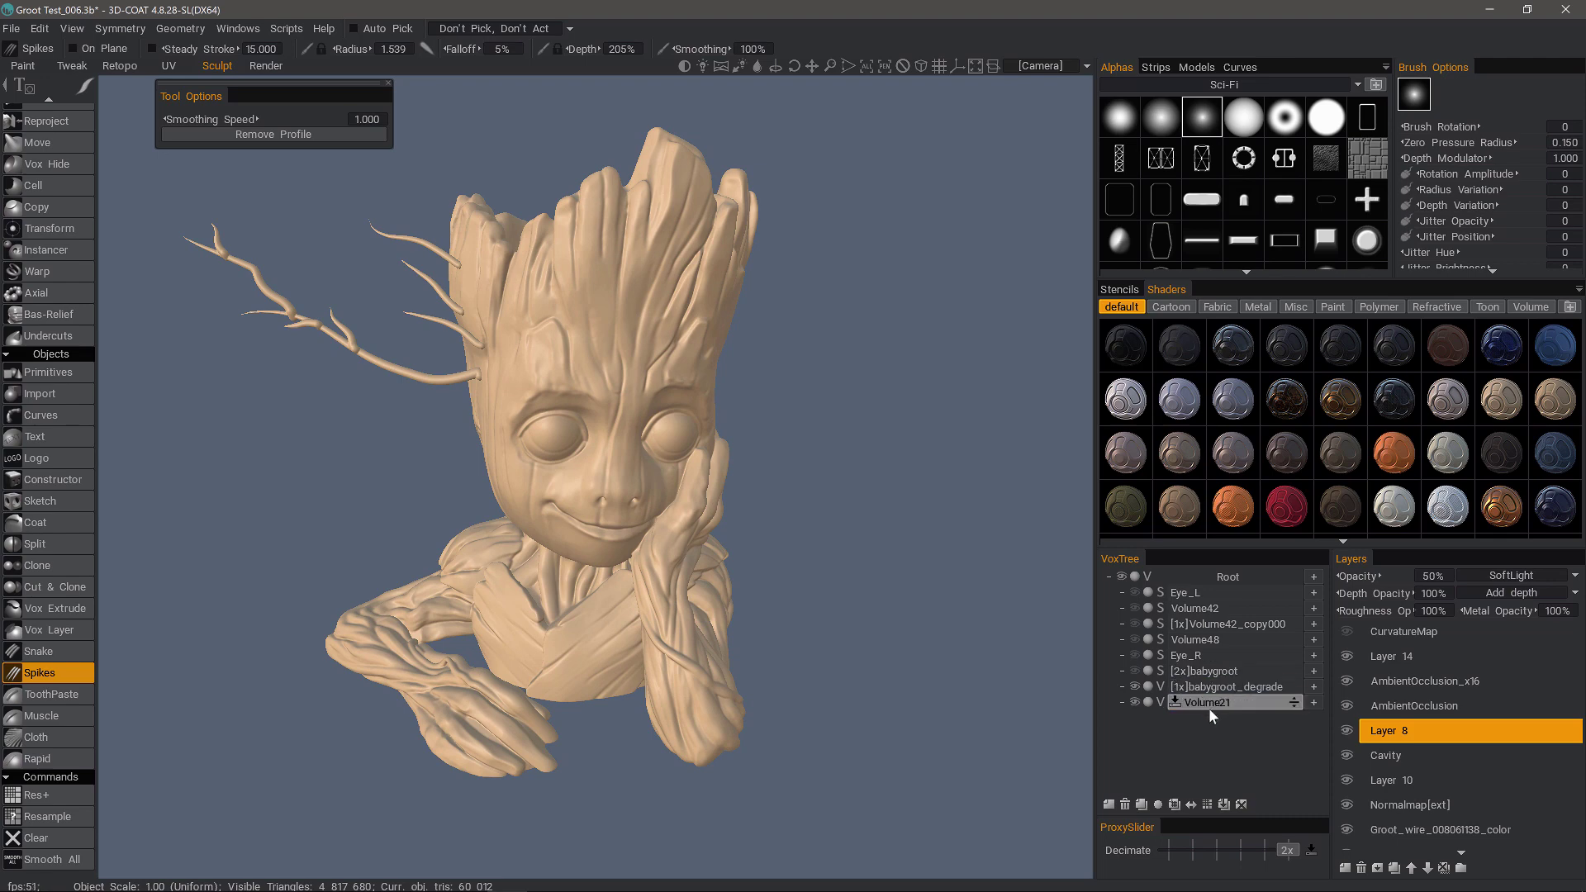
pyautogui.press('Return')
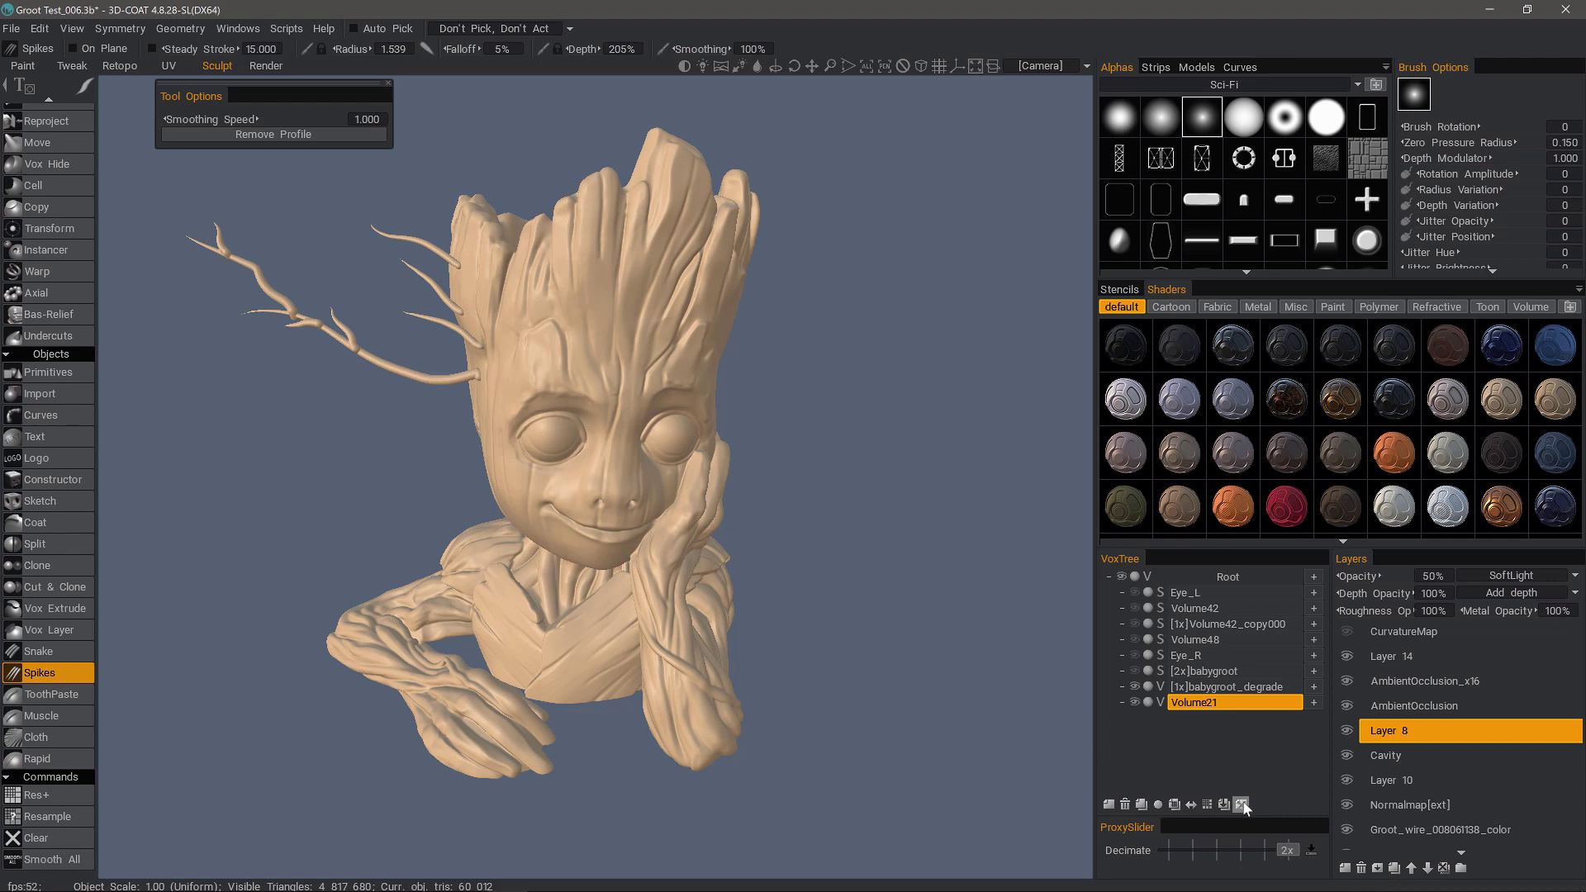
pyautogui.press('End')
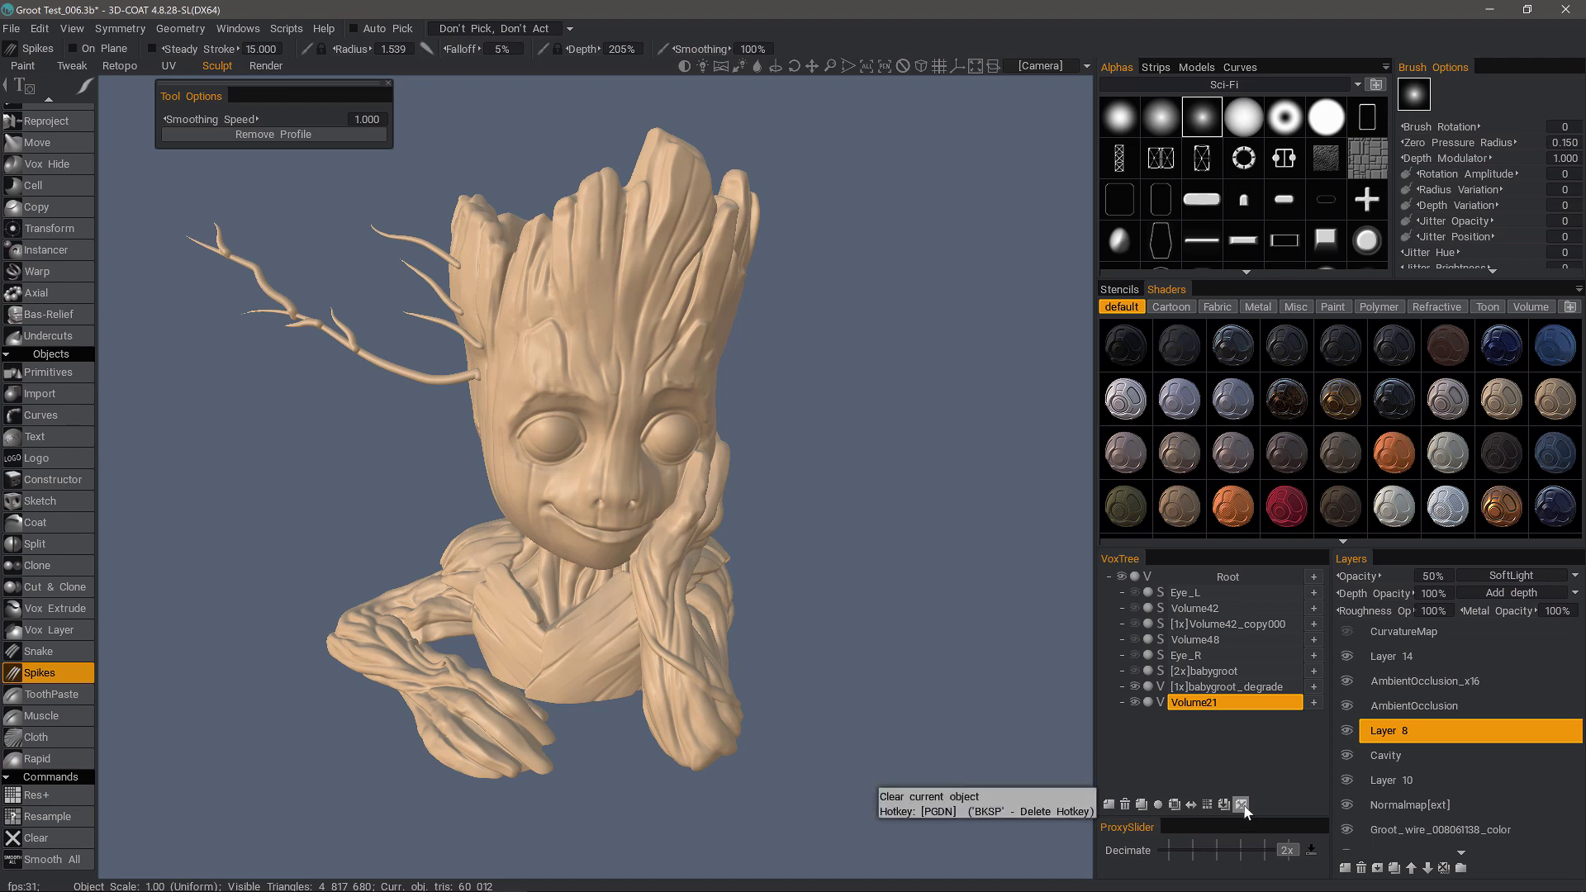
# - Start defining a new hotkey for clearing the current object and cancel the definition
pyautogui.press('End')
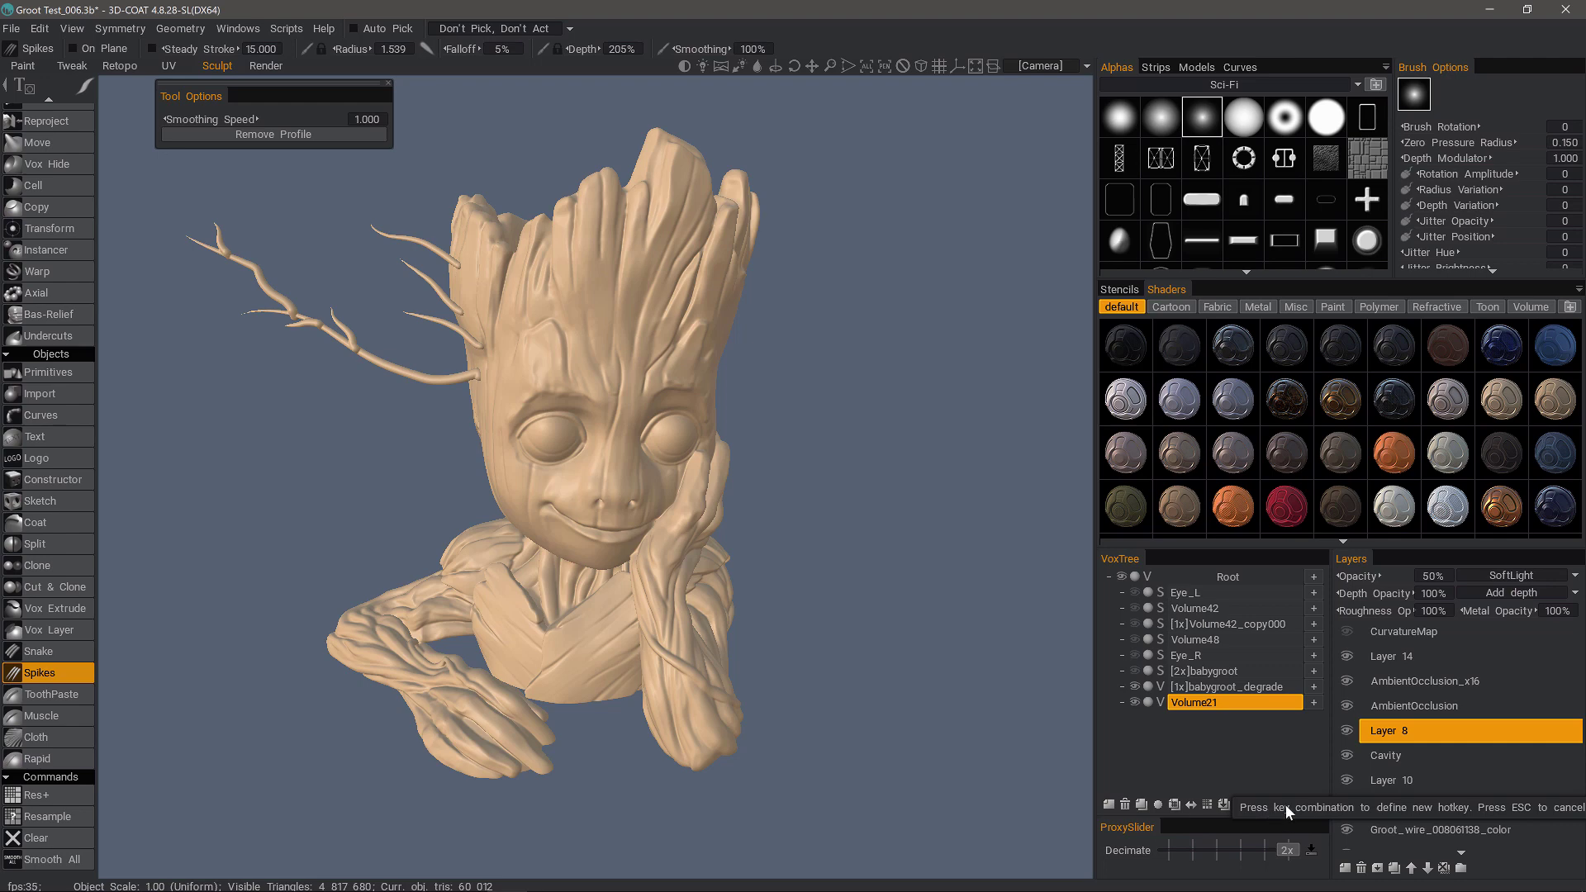
pyautogui.press('Escape')
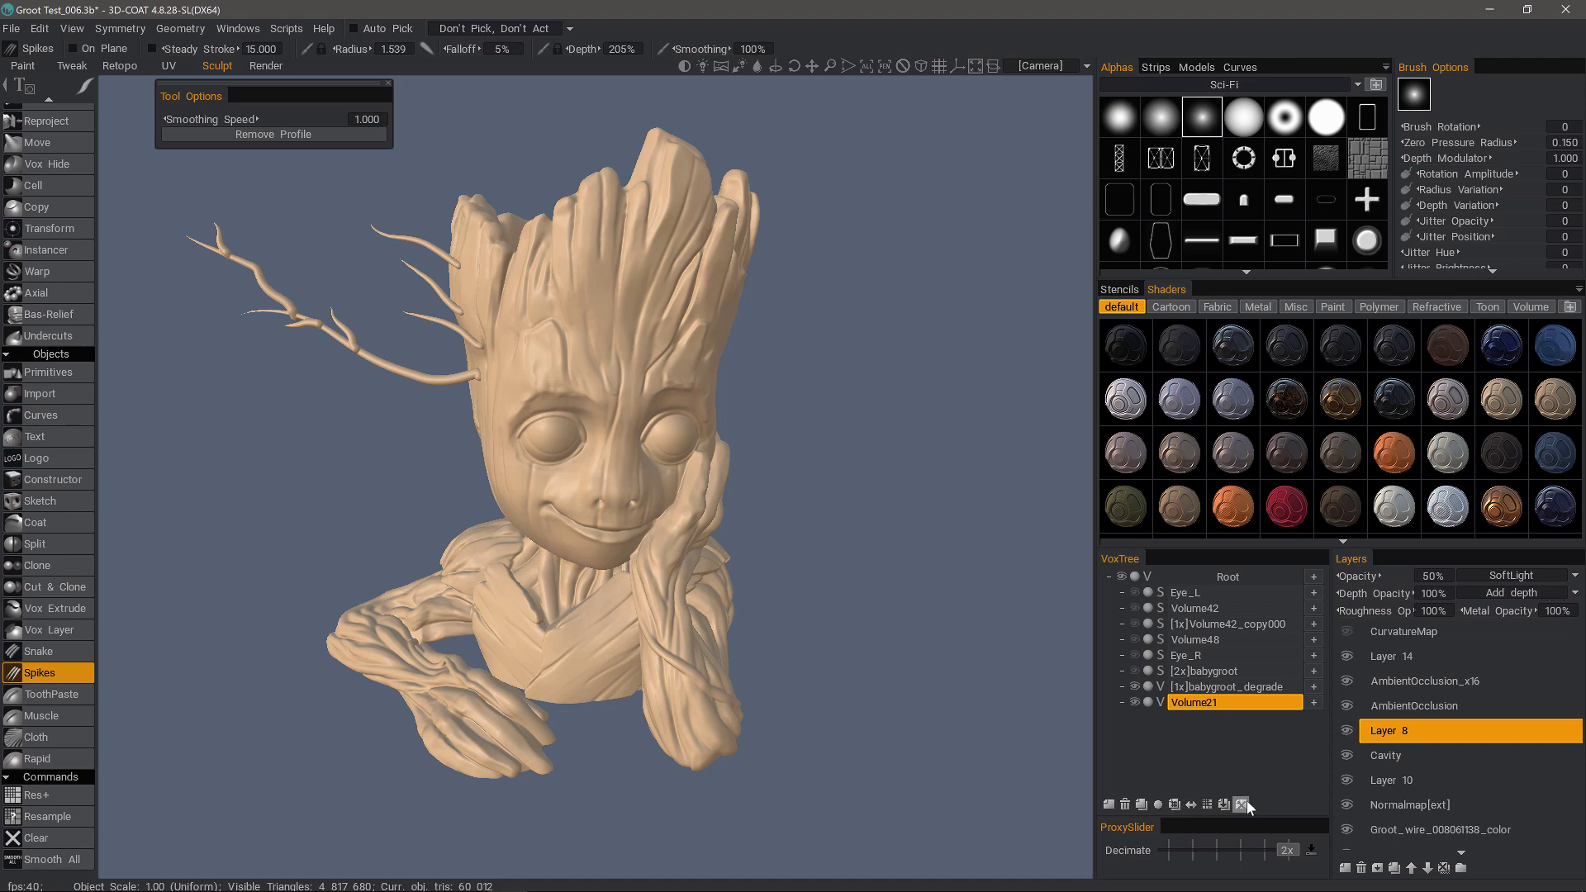
# - Hide the babygroot_degrade and Volume21 objects and show the [2x]babygroot object
pyautogui.click(1135, 686)
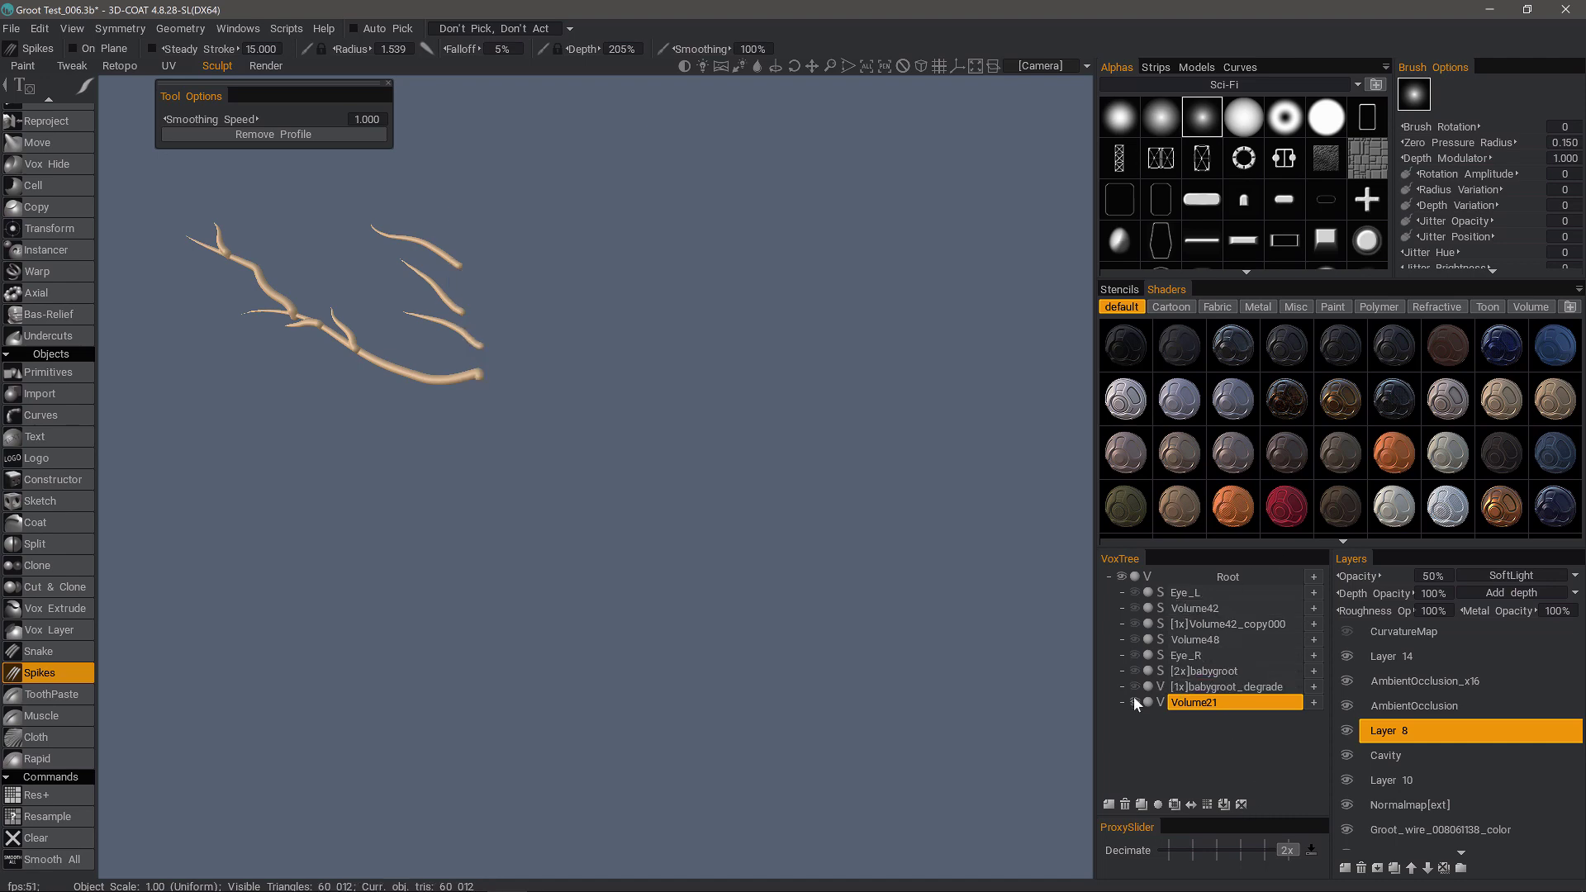
pyautogui.click(1134, 702)
pyautogui.click(1135, 671)
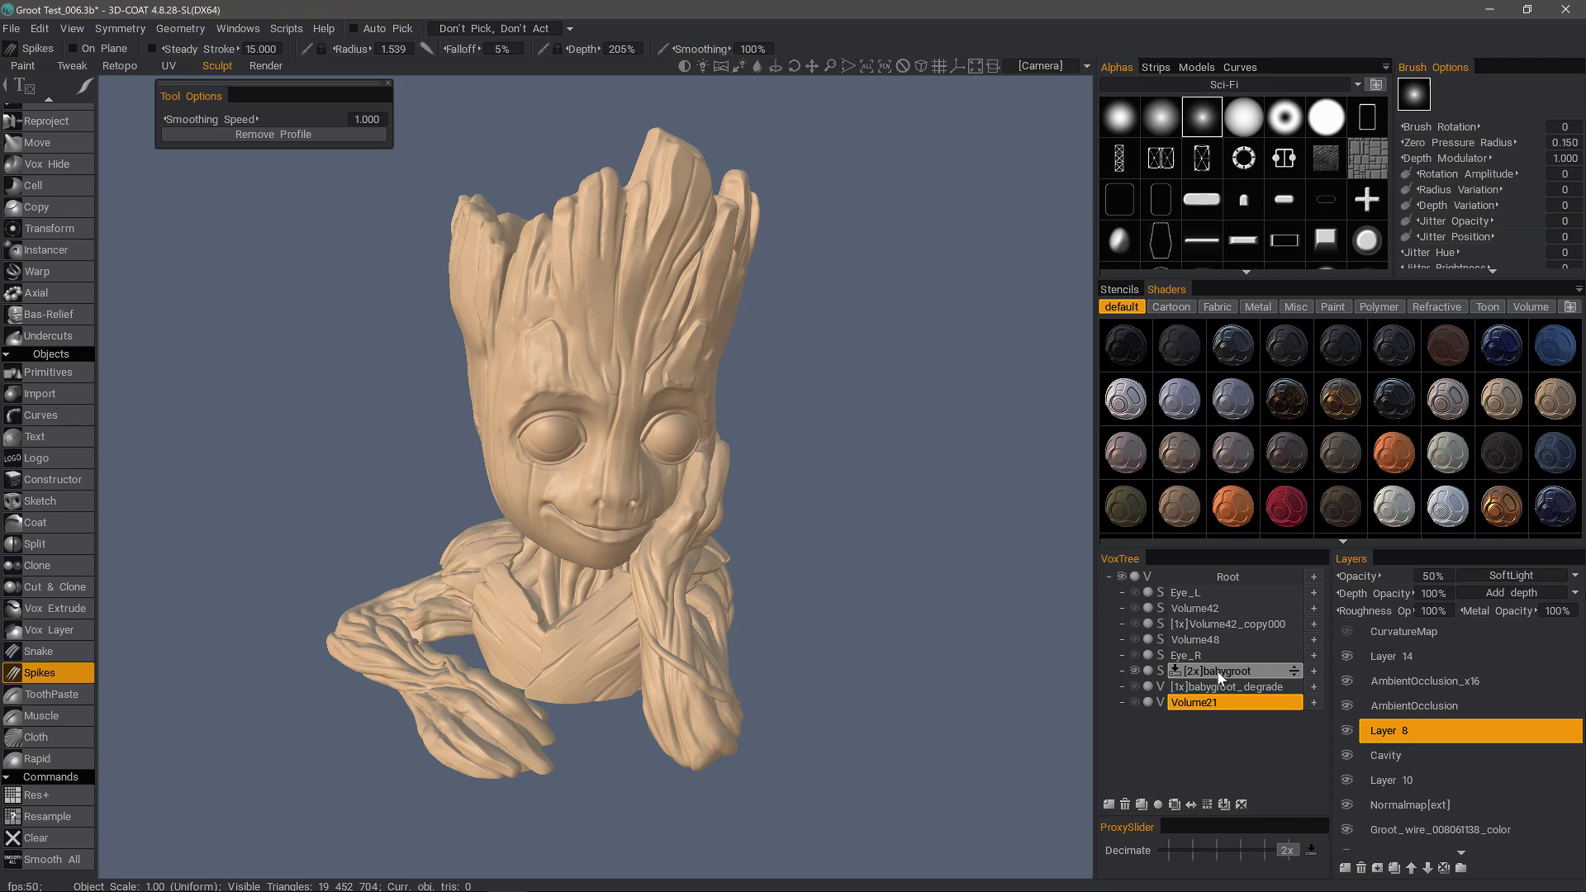
pyautogui.moveTo(597, 460)
pyautogui.keyDown('alt'); pyautogui.mouseDown()
pyautogui.moveTo(634, 459)
pyautogui.moveTo(570, 451)
pyautogui.mouseUp(); pyautogui.keyUp('alt')
# - In the Paint workspace, paint a red patch across the forehead on Layer 8 with the solid white round alpha
pyautogui.click(22, 65)
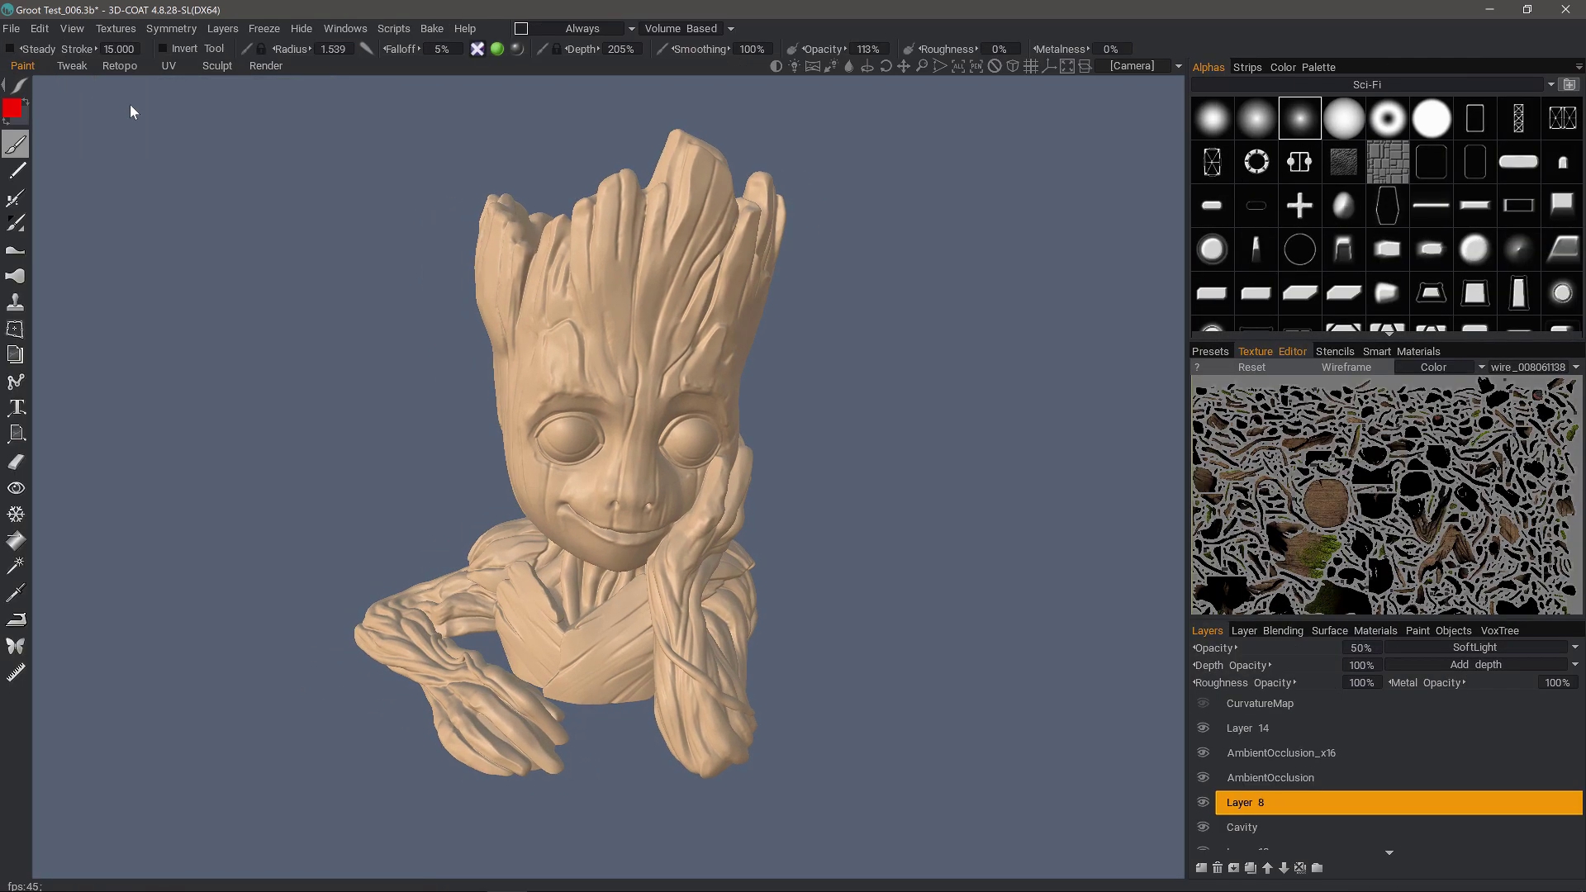
pyautogui.keyDown('alt'); pyautogui.moveTo(620, 470); pyautogui.dragTo(581, 450); pyautogui.keyUp('alt')
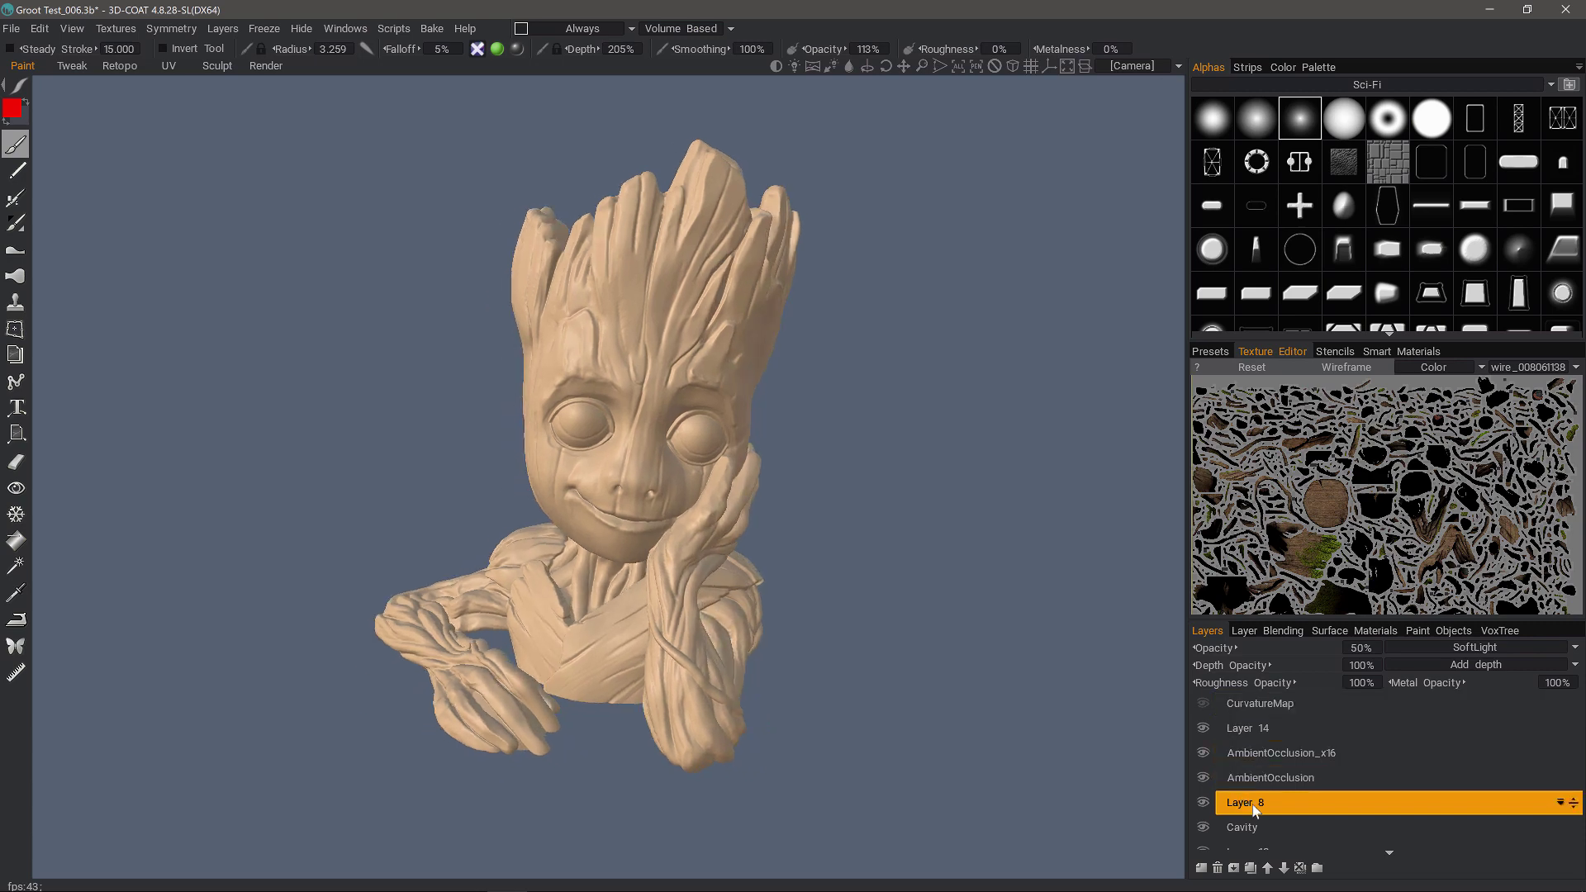
pyautogui.keyDown('alt'); pyautogui.moveTo(610, 363); pyautogui.dragTo(636, 351); pyautogui.keyUp('alt')
pyautogui.keyDown('alt'); pyautogui.moveTo(611, 290); pyautogui.dragTo(632, 311); pyautogui.keyUp('alt')
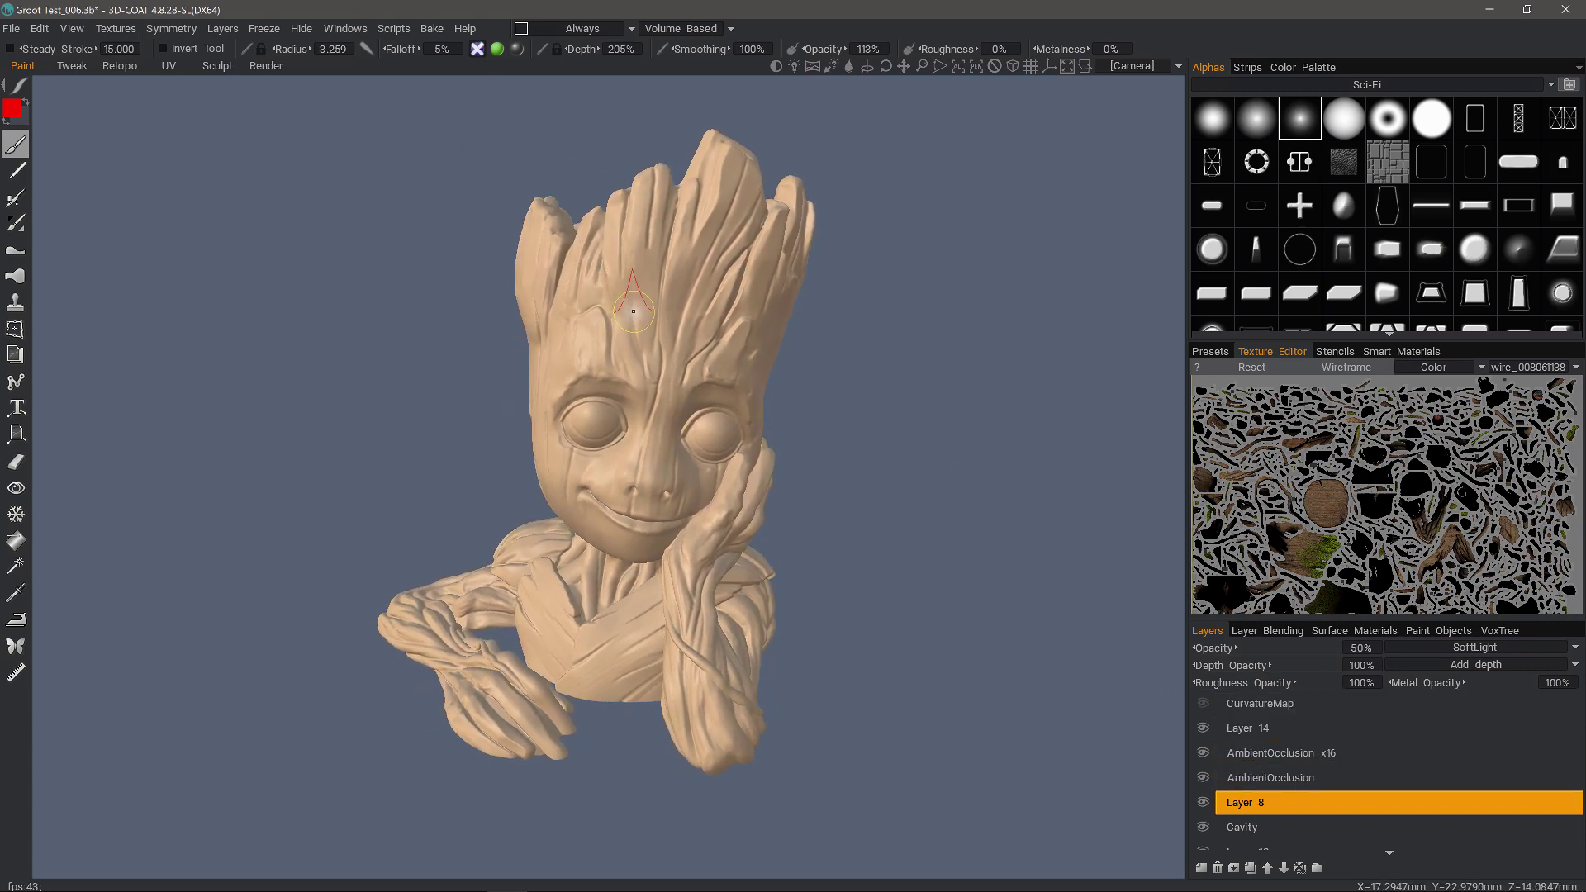
pyautogui.click(1435, 124)
pyautogui.moveTo(690, 285)
pyautogui.mouseDown()
pyautogui.moveTo(669, 339)
pyautogui.moveTo(674, 302)
pyautogui.moveTo(615, 318)
pyautogui.moveTo(702, 307)
pyautogui.moveTo(661, 268)
pyautogui.moveTo(647, 339)
pyautogui.moveTo(622, 337)
pyautogui.mouseUp()
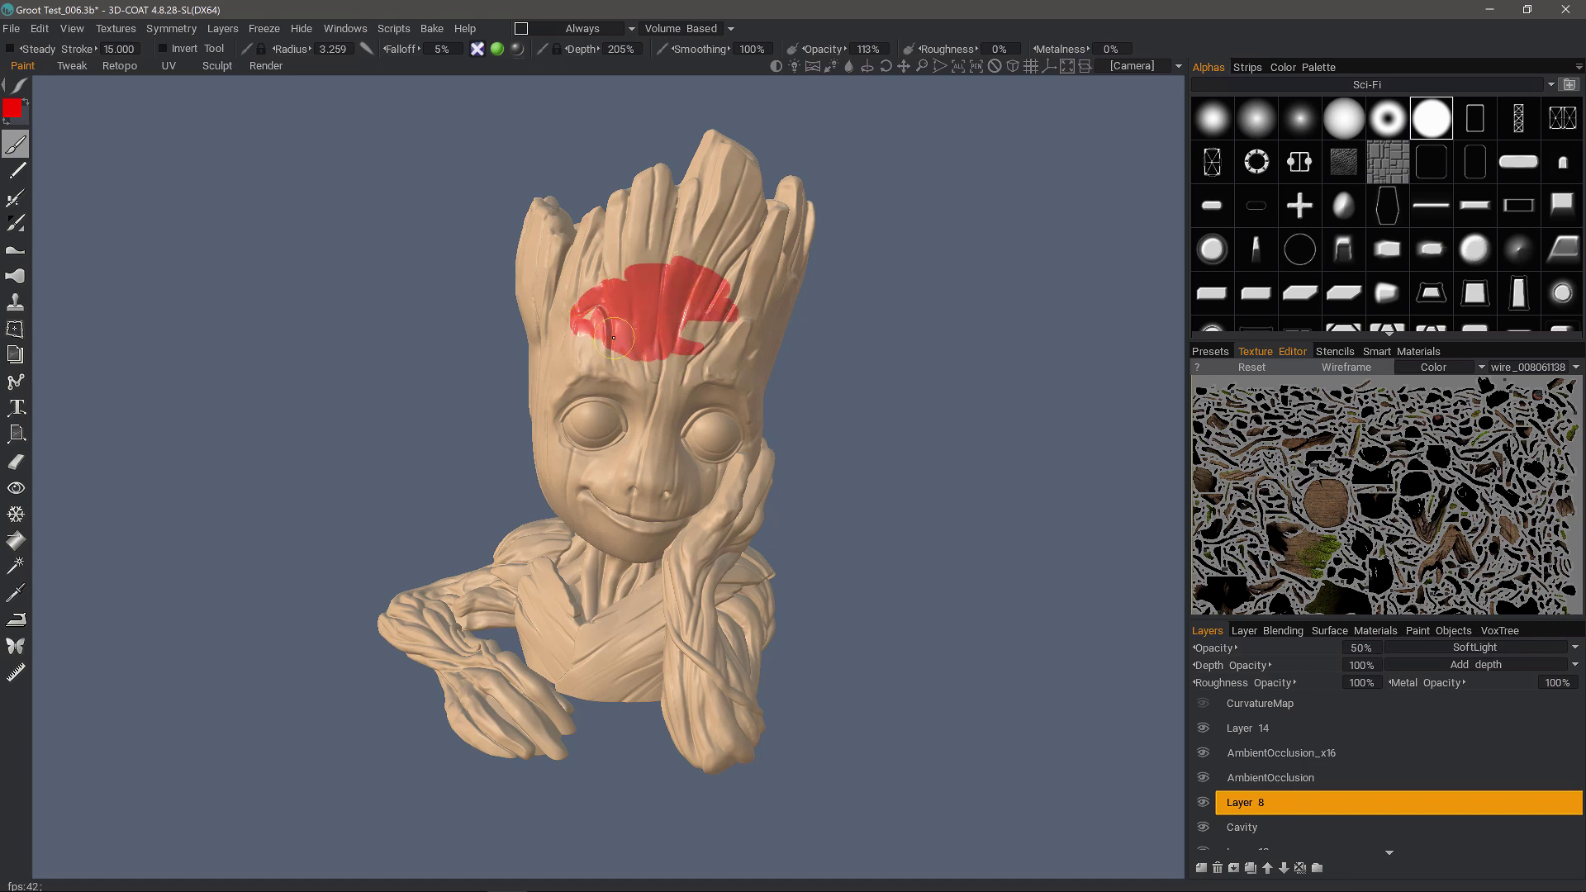
# - Paint bright green strokes (hue 101, saturation 88%, lightness 100%) over the forehead, enlarging the brush radius to 5.885, and clear all paint from Layer 8
pyautogui.click(18, 117)
pyautogui.click(546, 339)
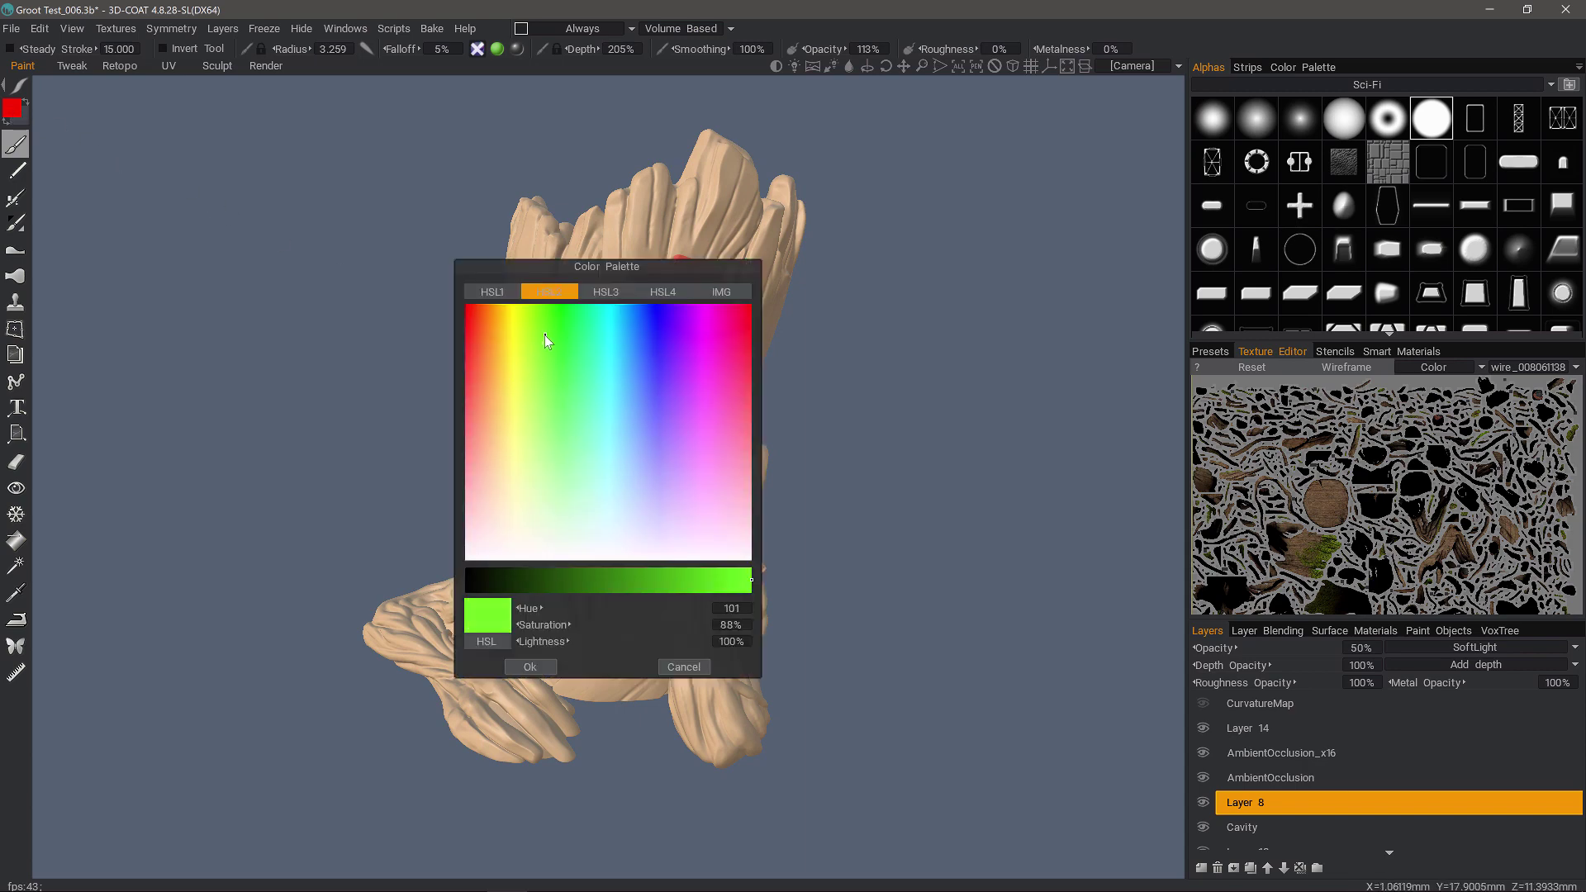
pyautogui.click(530, 667)
pyautogui.moveTo(684, 233)
pyautogui.mouseDown()
pyautogui.moveTo(698, 248)
pyautogui.moveTo(656, 283)
pyautogui.moveTo(727, 285)
pyautogui.moveTo(698, 330)
pyautogui.moveTo(632, 368)
pyautogui.moveTo(603, 332)
pyautogui.mouseUp()
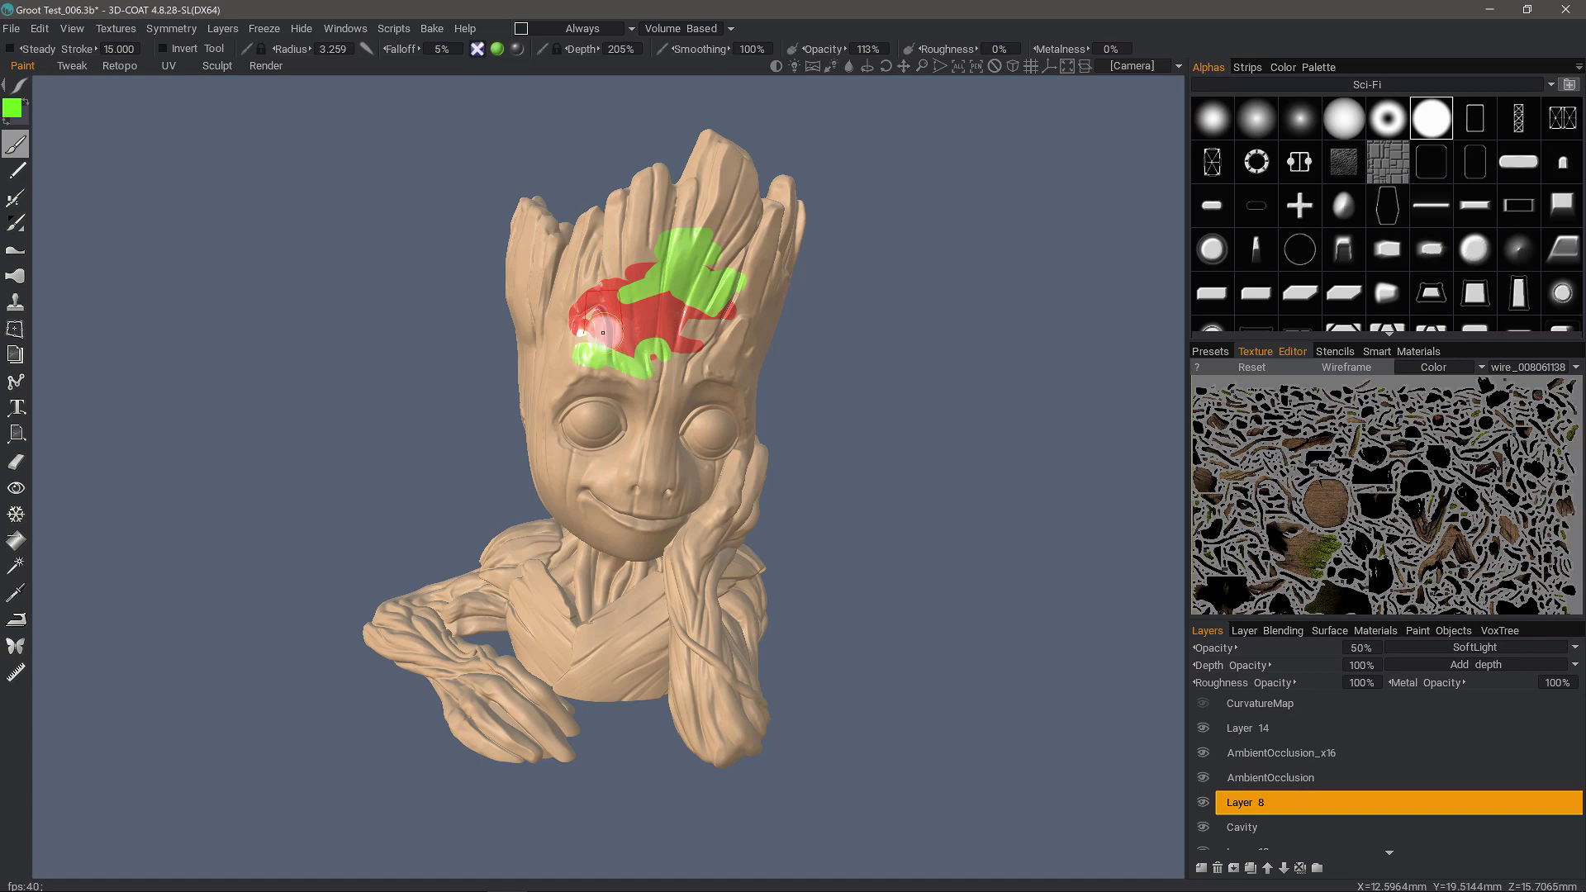
pyautogui.moveTo(603, 332); pyautogui.dragTo(624, 329, button='right')
pyautogui.moveTo(641, 271)
pyautogui.mouseDown()
pyautogui.moveTo(556, 313)
pyautogui.moveTo(549, 334)
pyautogui.moveTo(578, 388)
pyautogui.moveTo(619, 384)
pyautogui.moveTo(535, 397)
pyautogui.moveTo(648, 372)
pyautogui.moveTo(618, 414)
pyautogui.mouseUp()
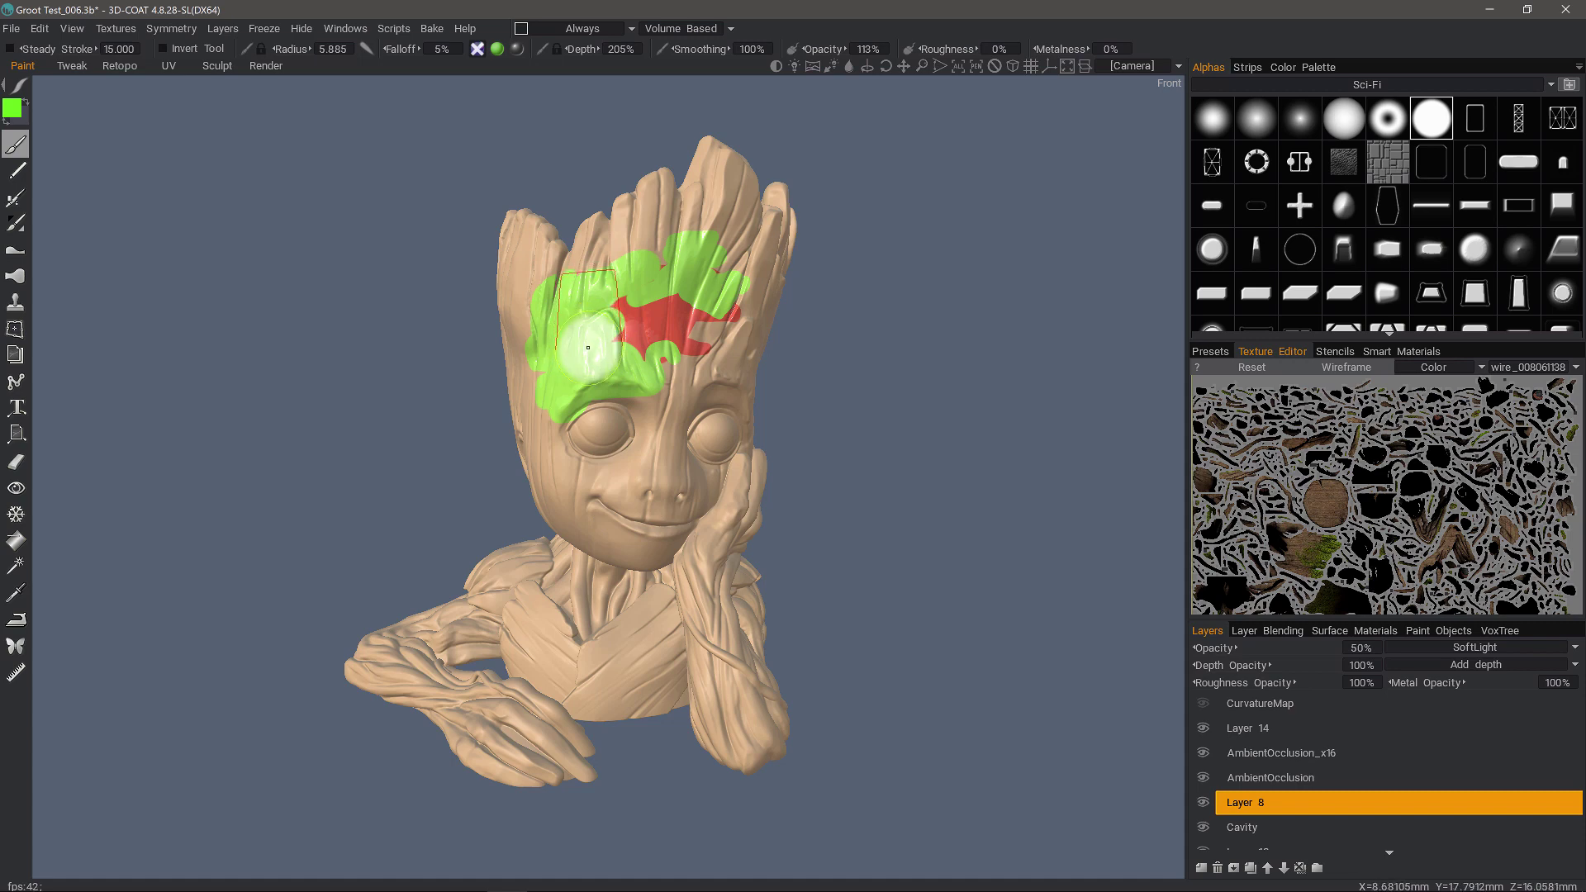
pyautogui.press('Delete')
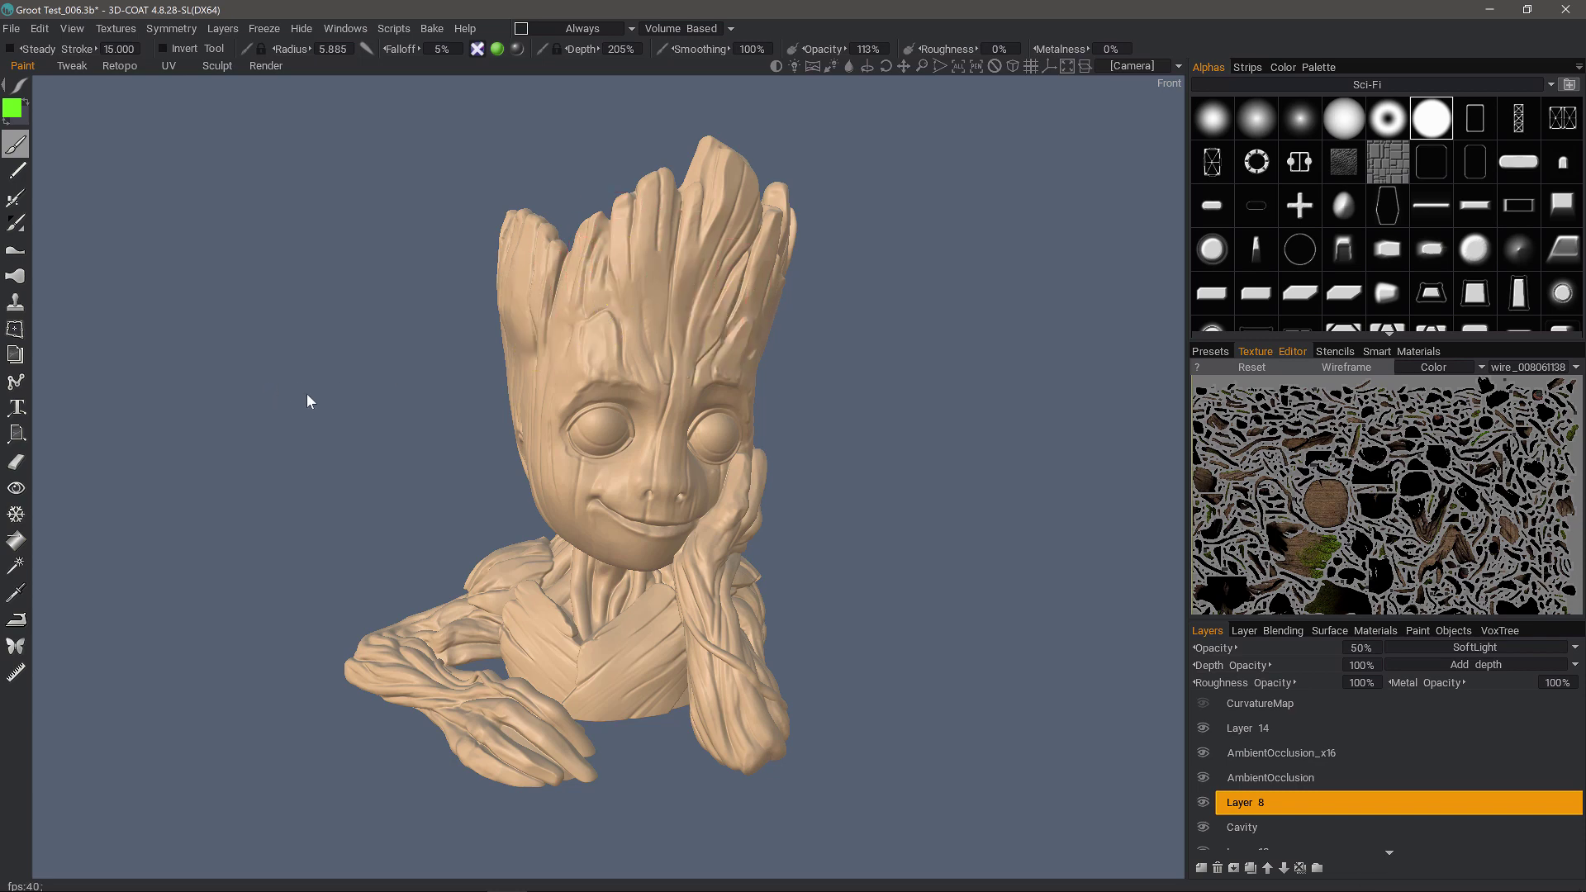
# - In the Sculpt workspace, assign Page Down as the hotkey for clearing the current object
pyautogui.click(217, 66)
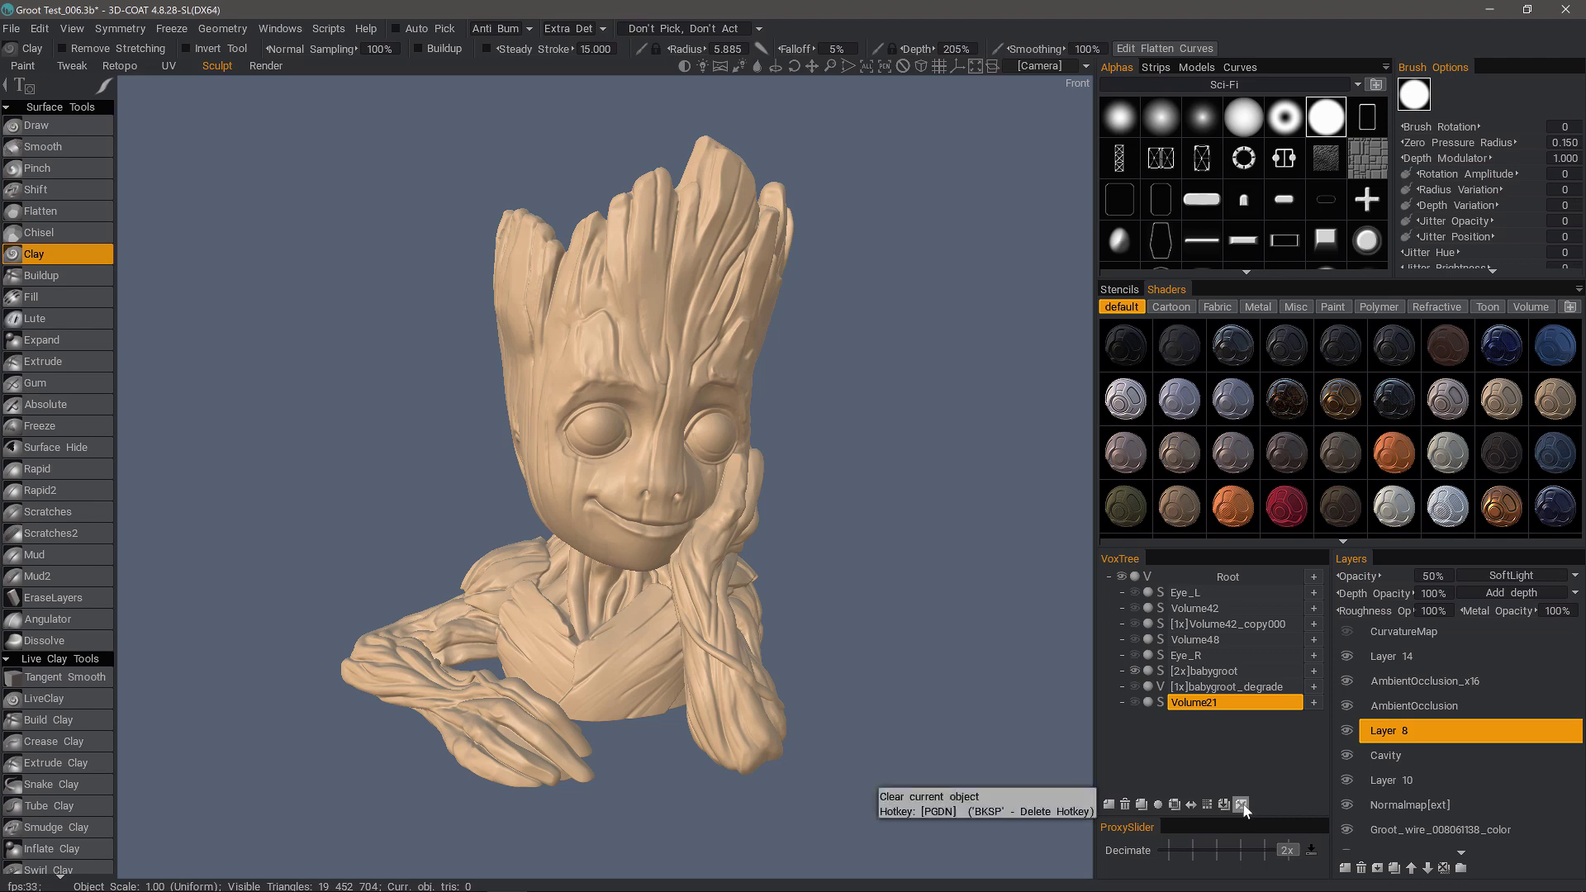
pyautogui.press('End')
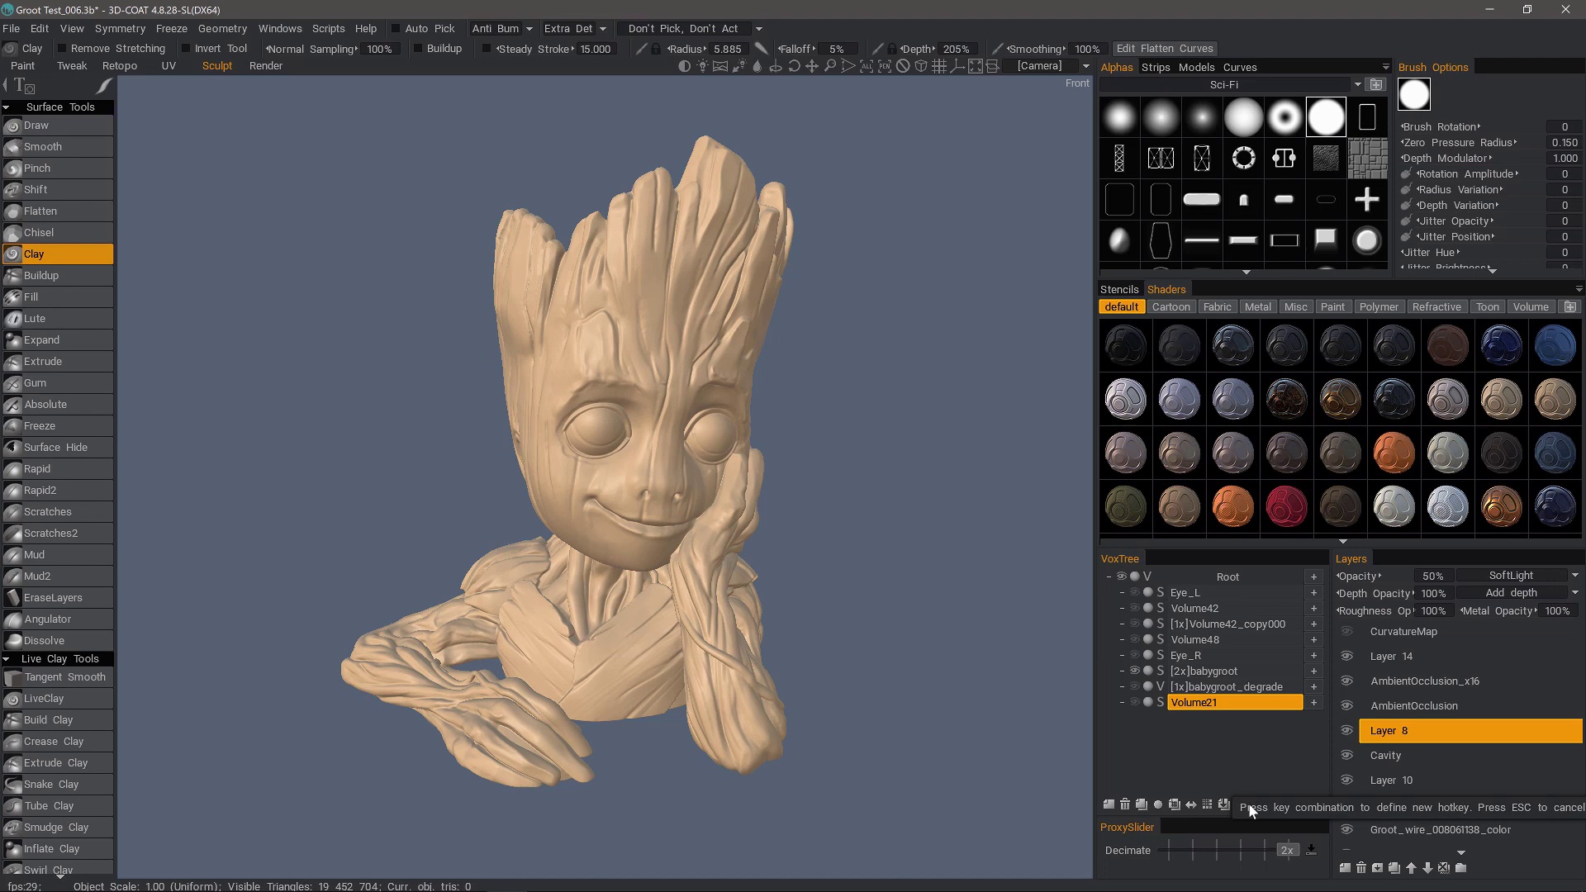
pyautogui.press('pagedown')
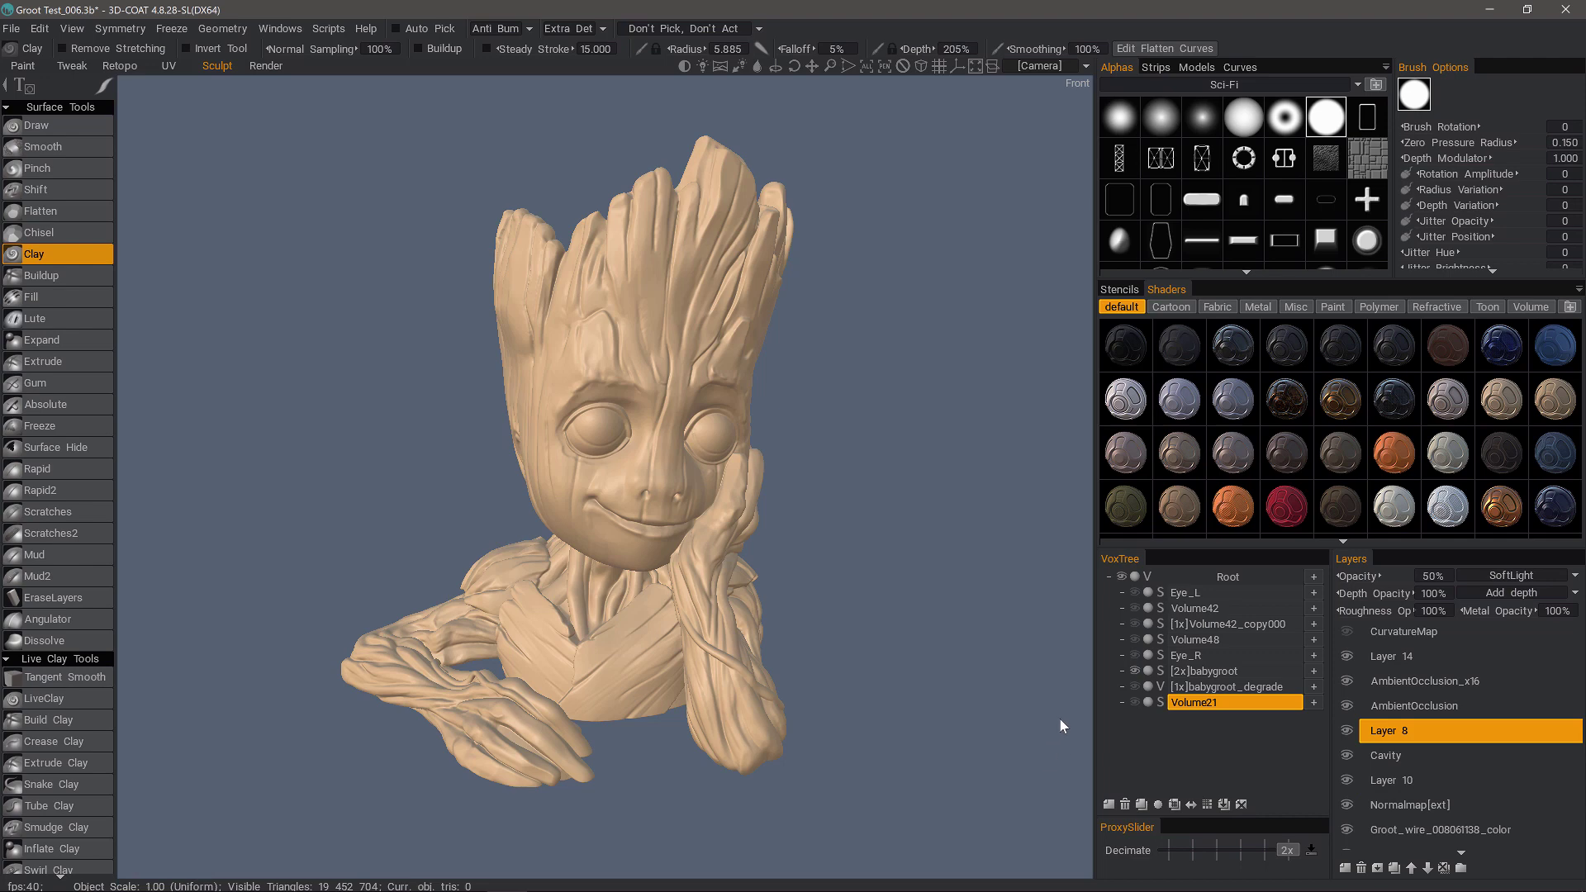
# - Show the Volume21 object and convert it from surface to voxels with a required poly count of 100000
pyautogui.click(1134, 701)
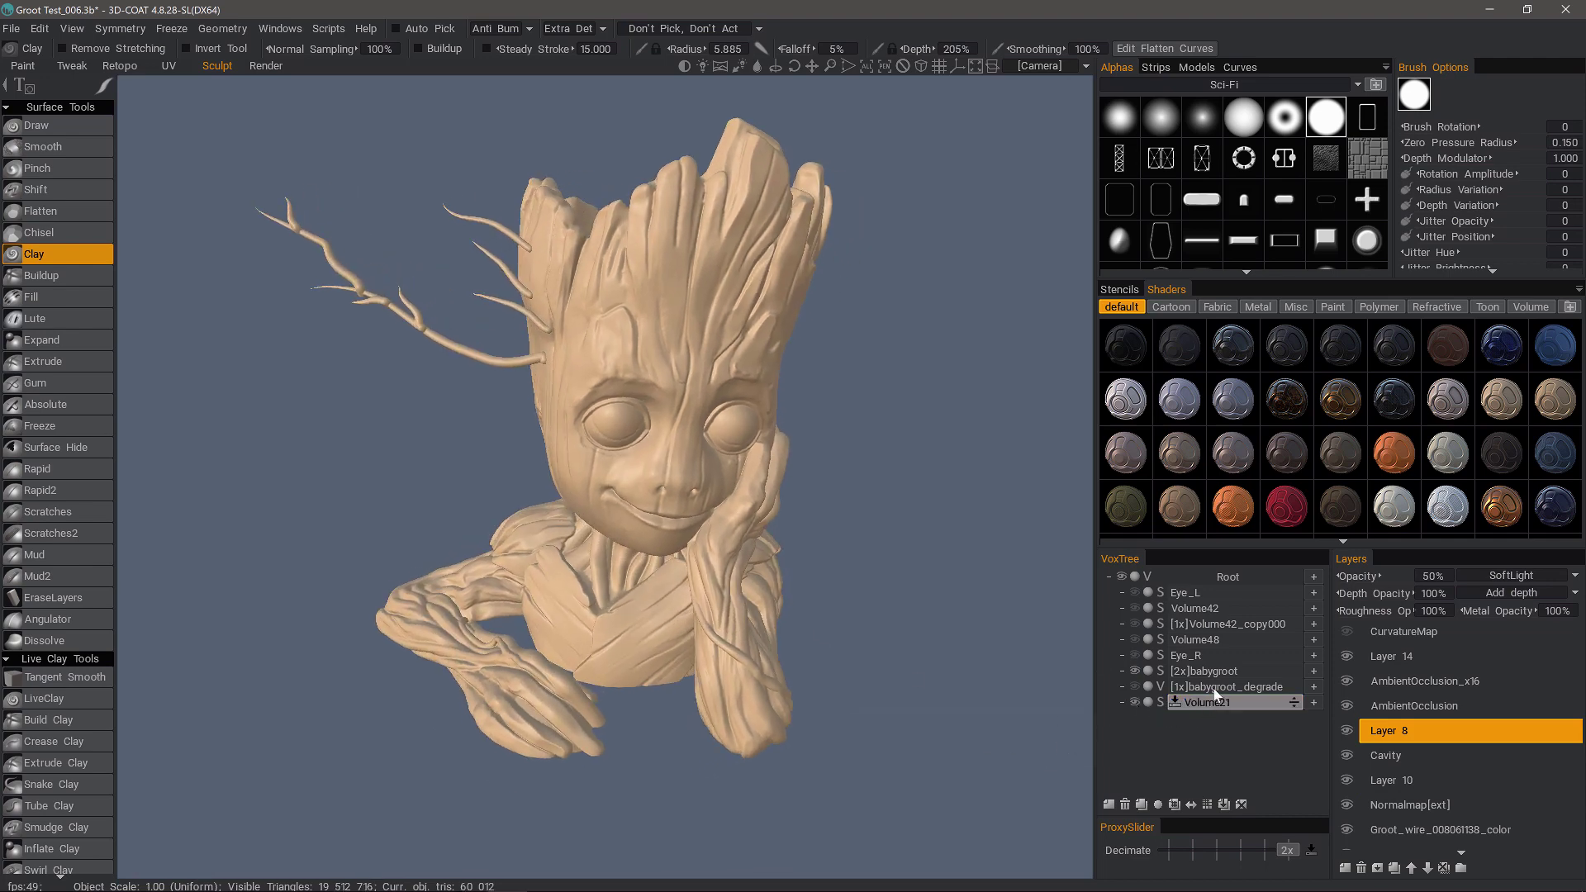
pyautogui.click(1158, 700)
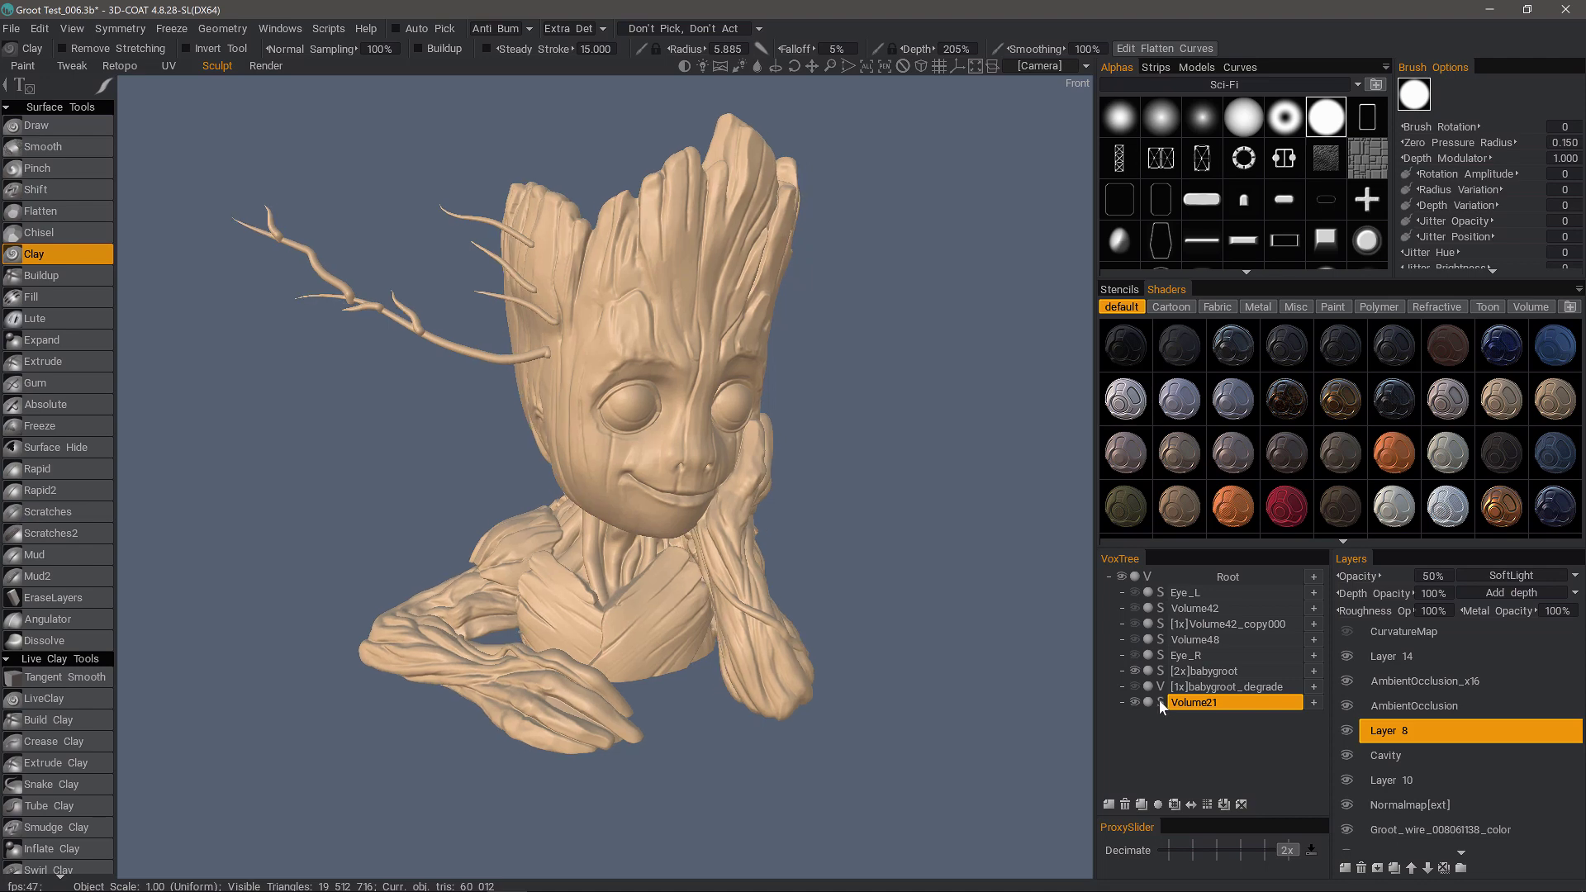
pyautogui.click(1159, 700)
pyautogui.click(751, 469)
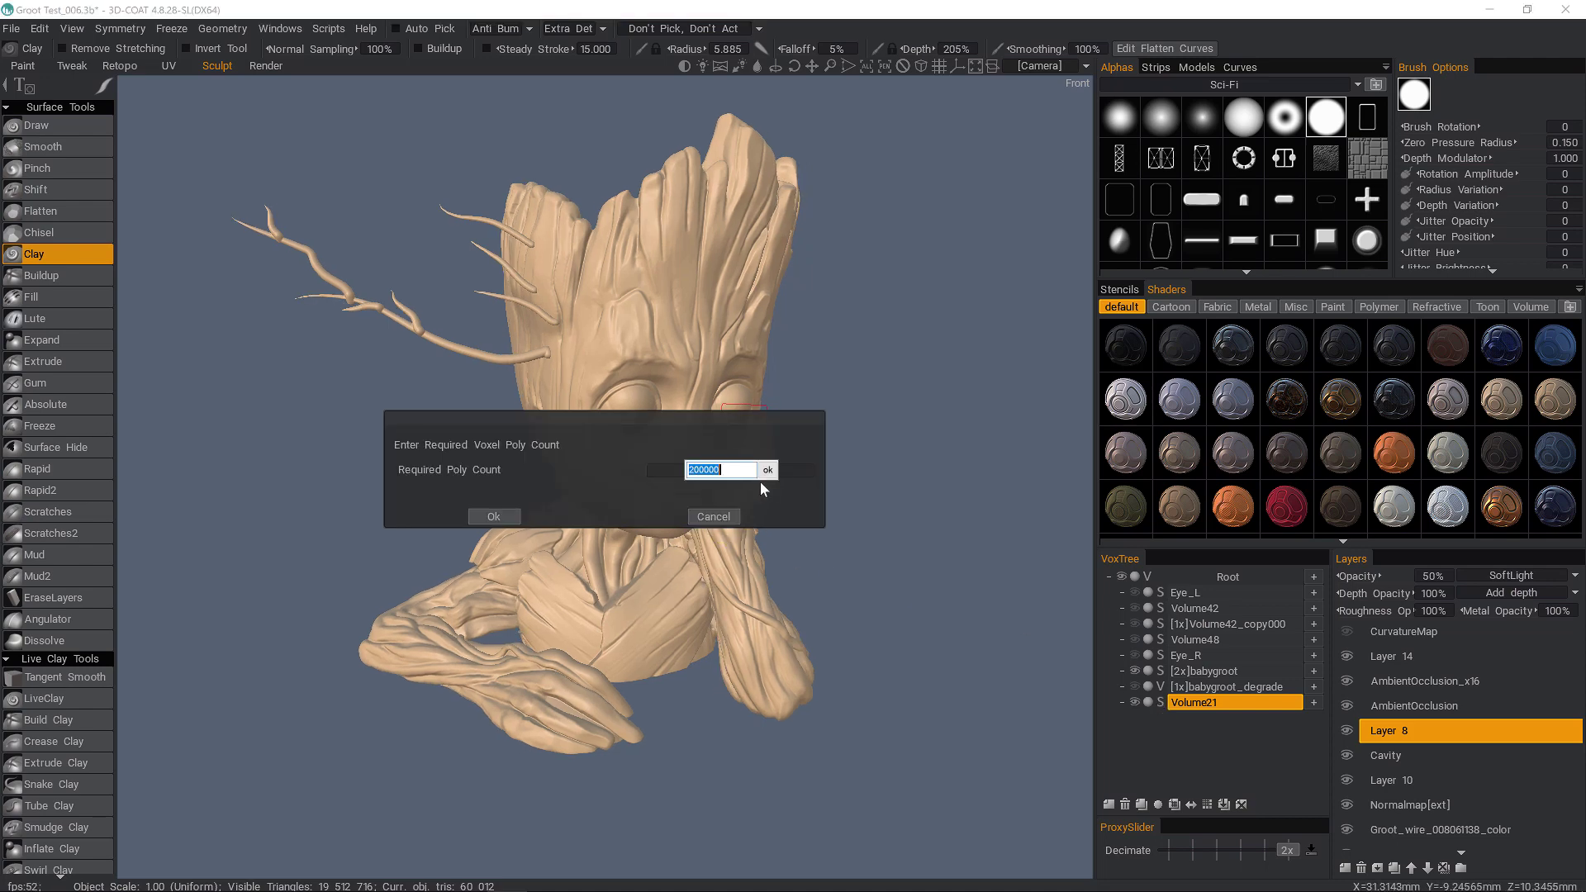
pyautogui.write('100000')
pyautogui.click(493, 517)
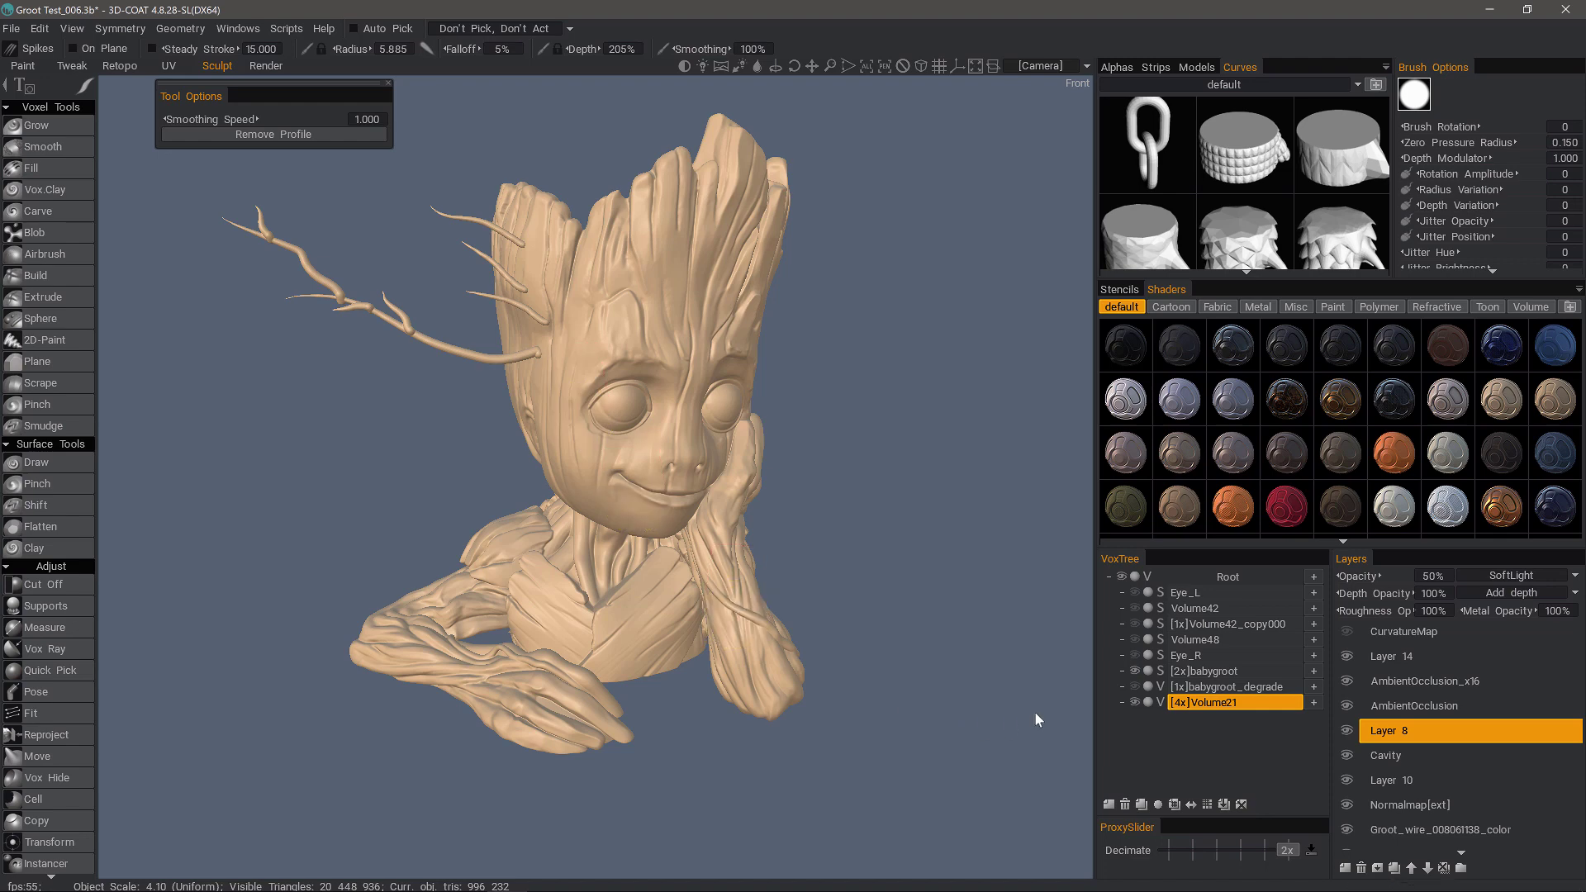
# - Clear all spike geometry from the Volume21 object with its assigned hotkey
pyautogui.moveTo(364, 501); pyautogui.dragTo(479, 516)
pyautogui.press('pagedown')
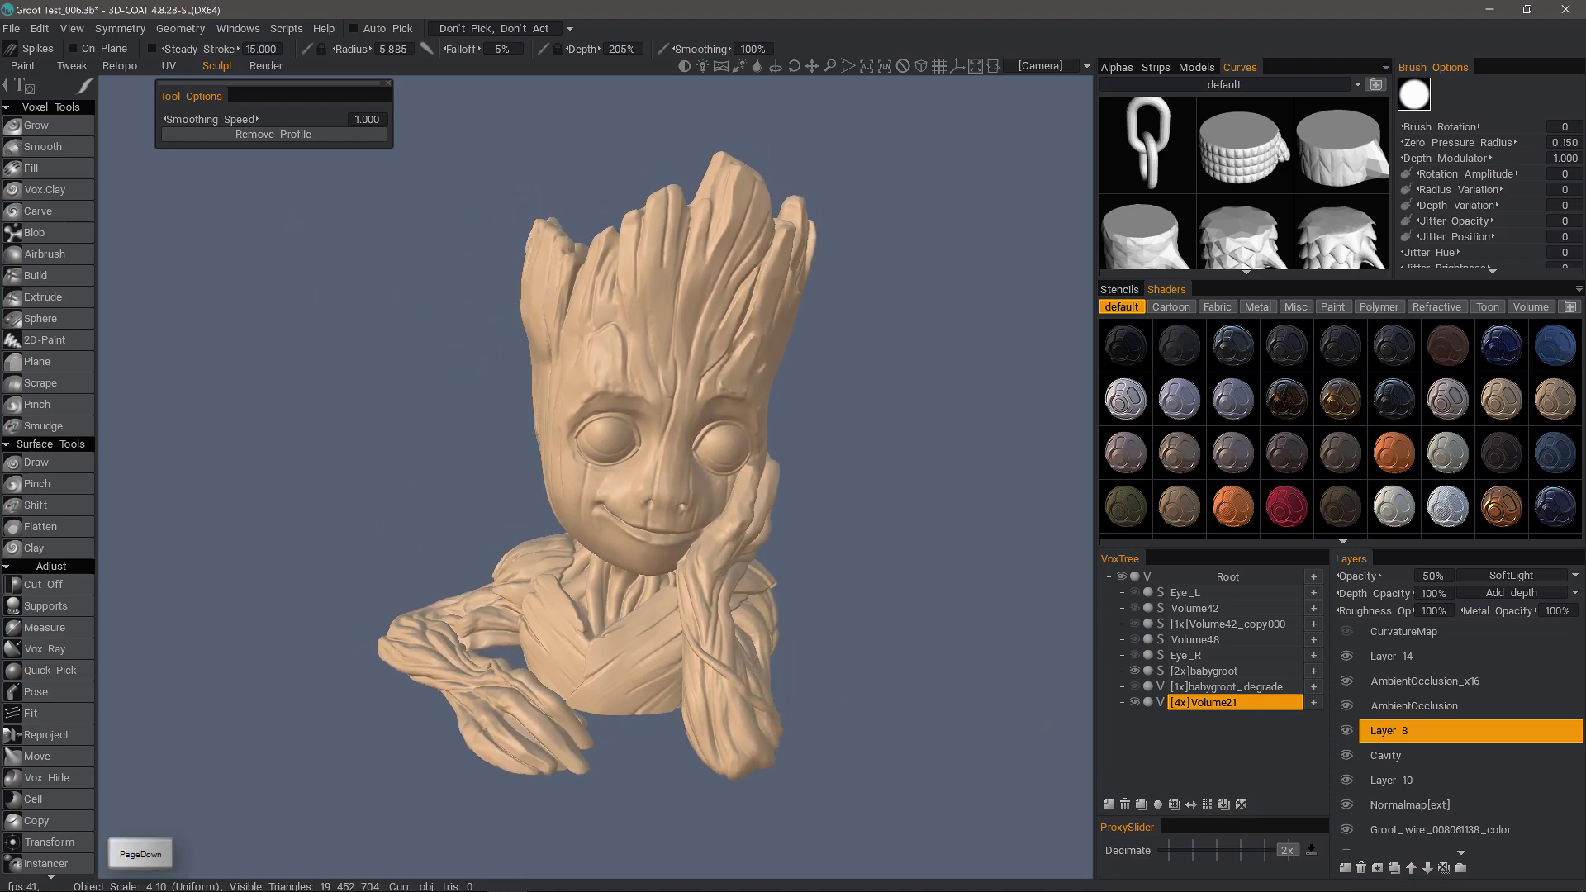
# - Using the Spikes tool at radius 1.060, draw a forked branch and a shorter spike below it from the side of the head into Volume21
pyautogui.moveTo(551, 362); pyautogui.dragTo(529, 365, button='right')
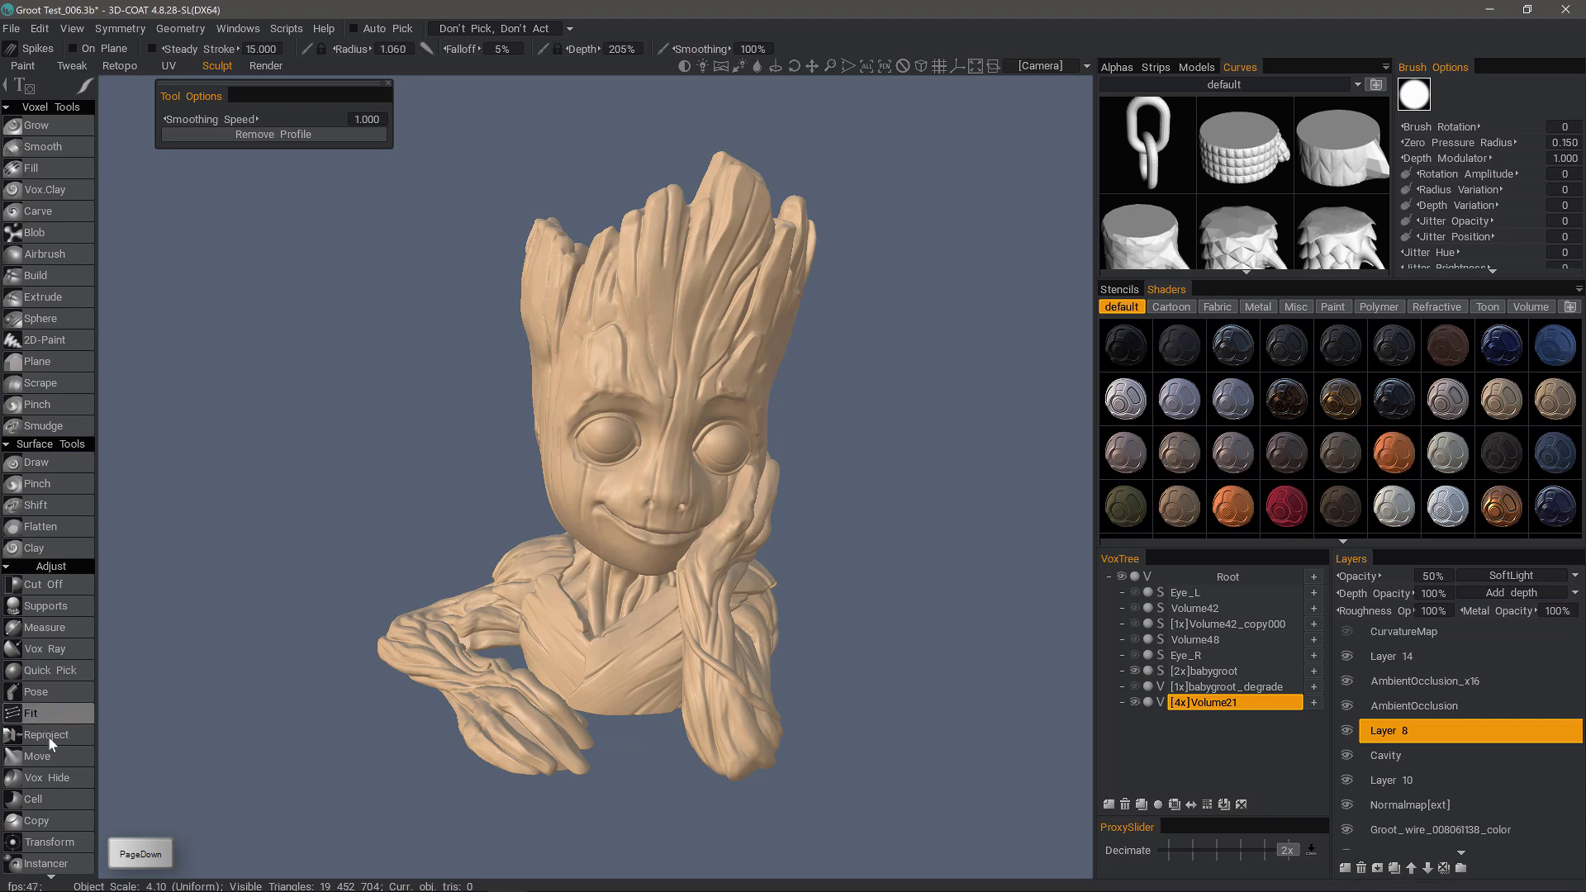
pyautogui.scroll(-5, 48, 736)
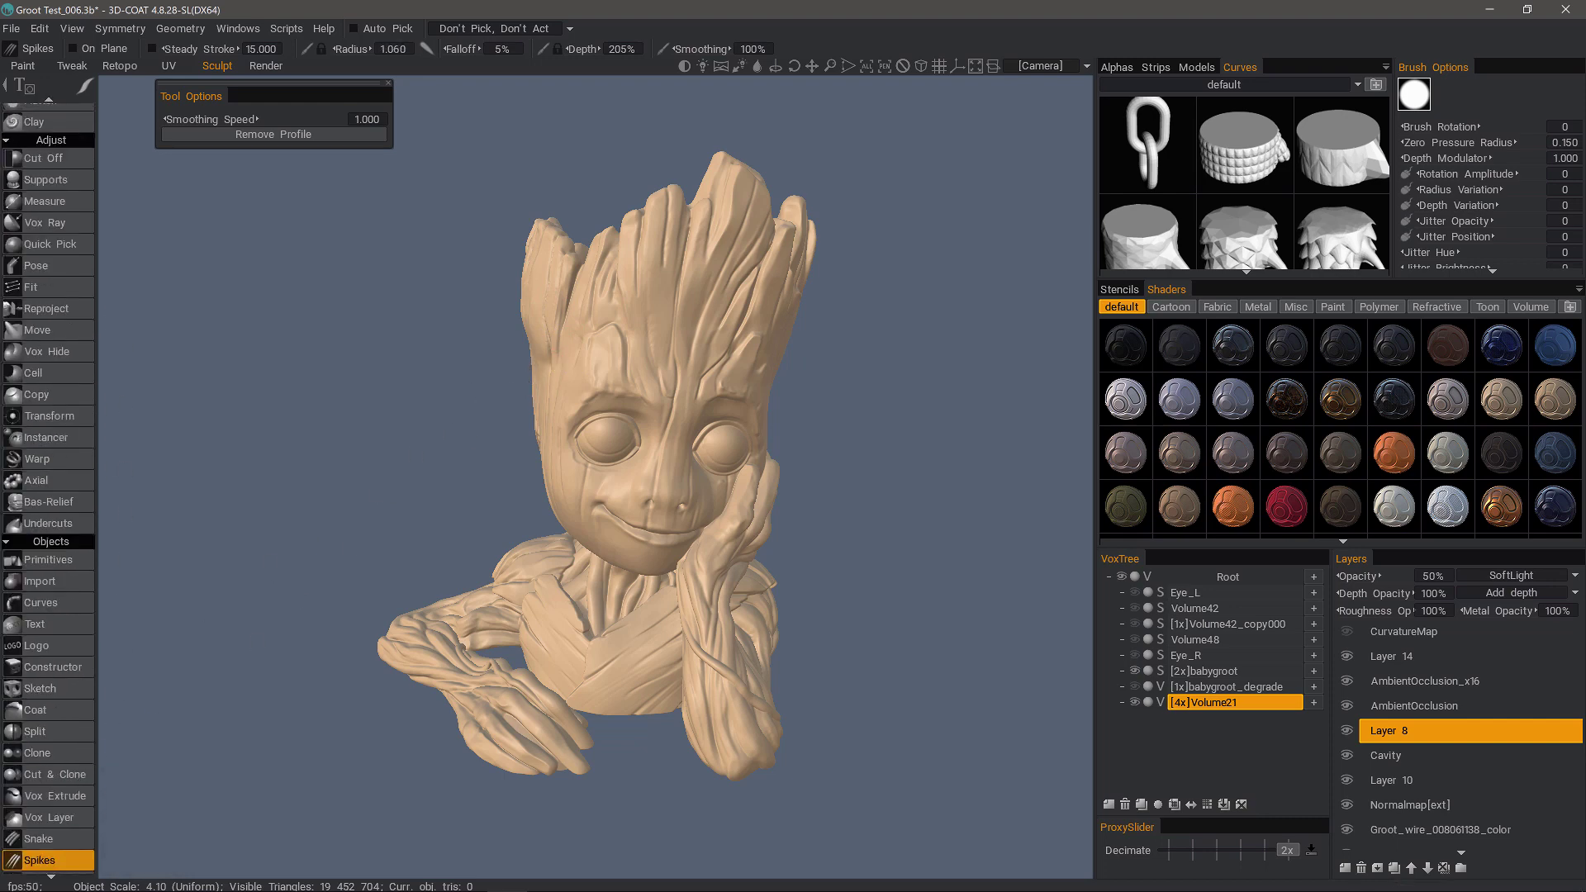
pyautogui.moveTo(558, 381)
pyautogui.mouseDown()
pyautogui.moveTo(423, 311)
pyautogui.moveTo(457, 293)
pyautogui.mouseUp()
pyautogui.moveTo(463, 363); pyautogui.dragTo(407, 283)
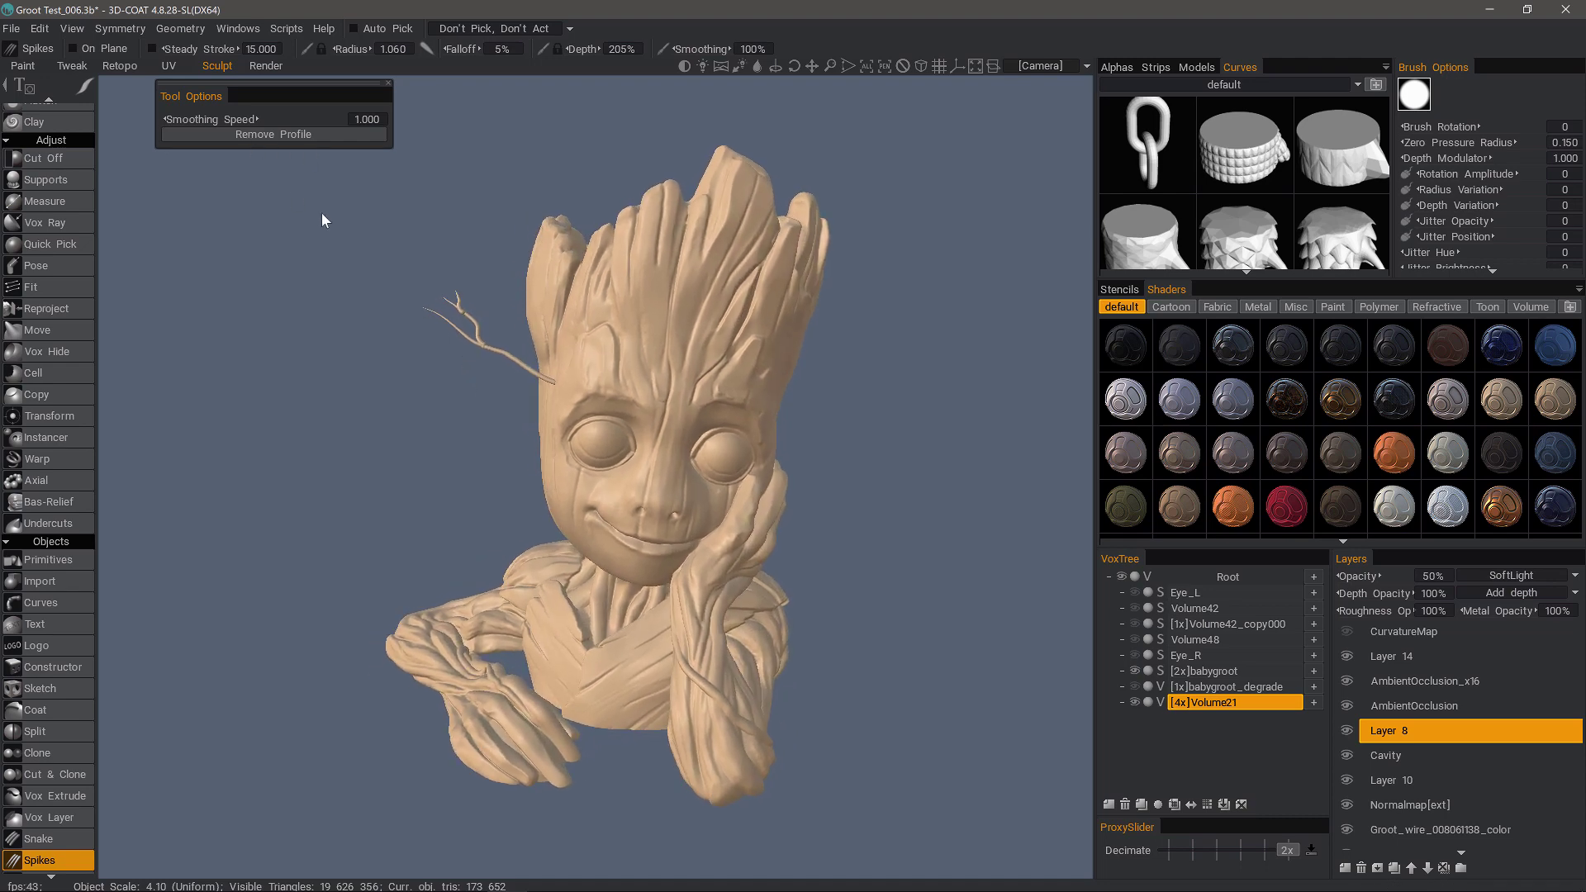
pyautogui.moveTo(330, 167); pyautogui.dragTo(429, 239)
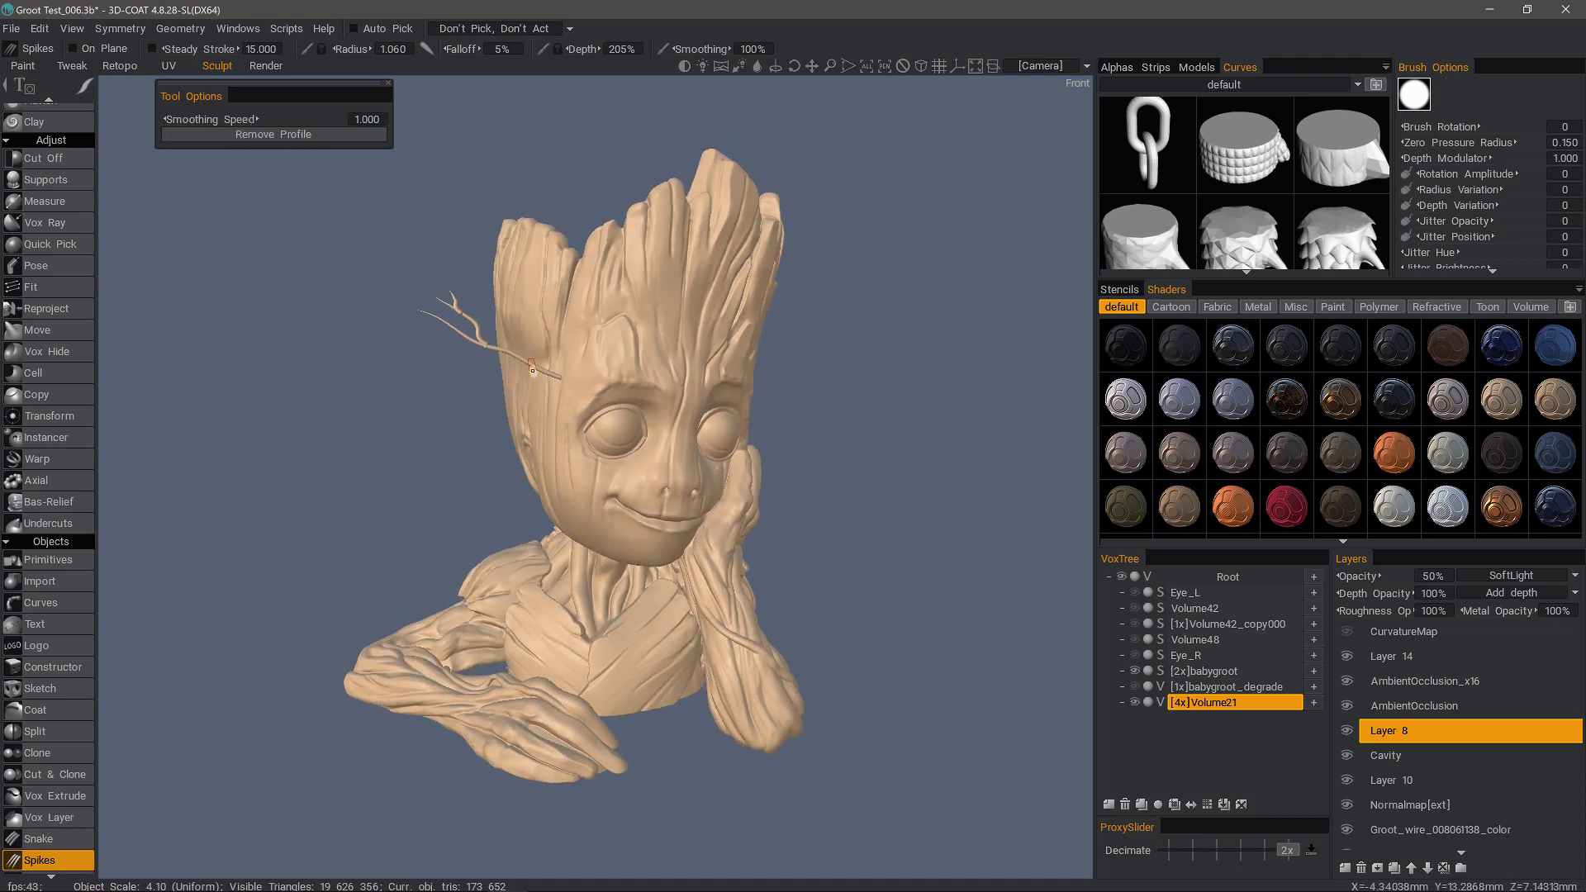
pyautogui.moveTo(549, 423); pyautogui.dragTo(473, 386)
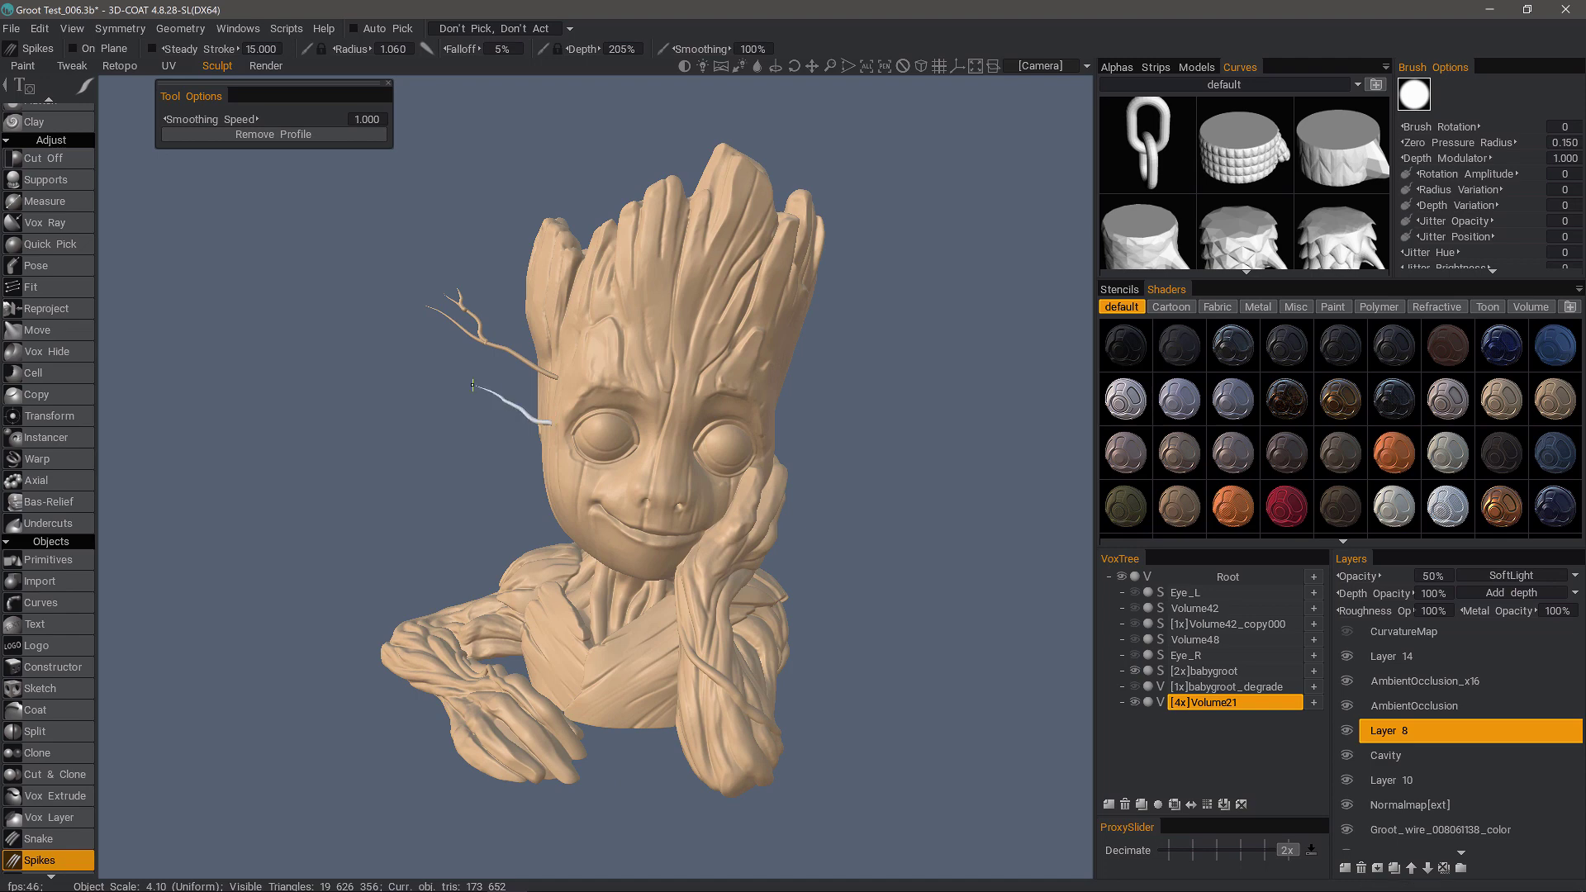
# - Clear the branches from Volume21 and draw a new set of short spikes from the side of the head
pyautogui.press('pagedown')
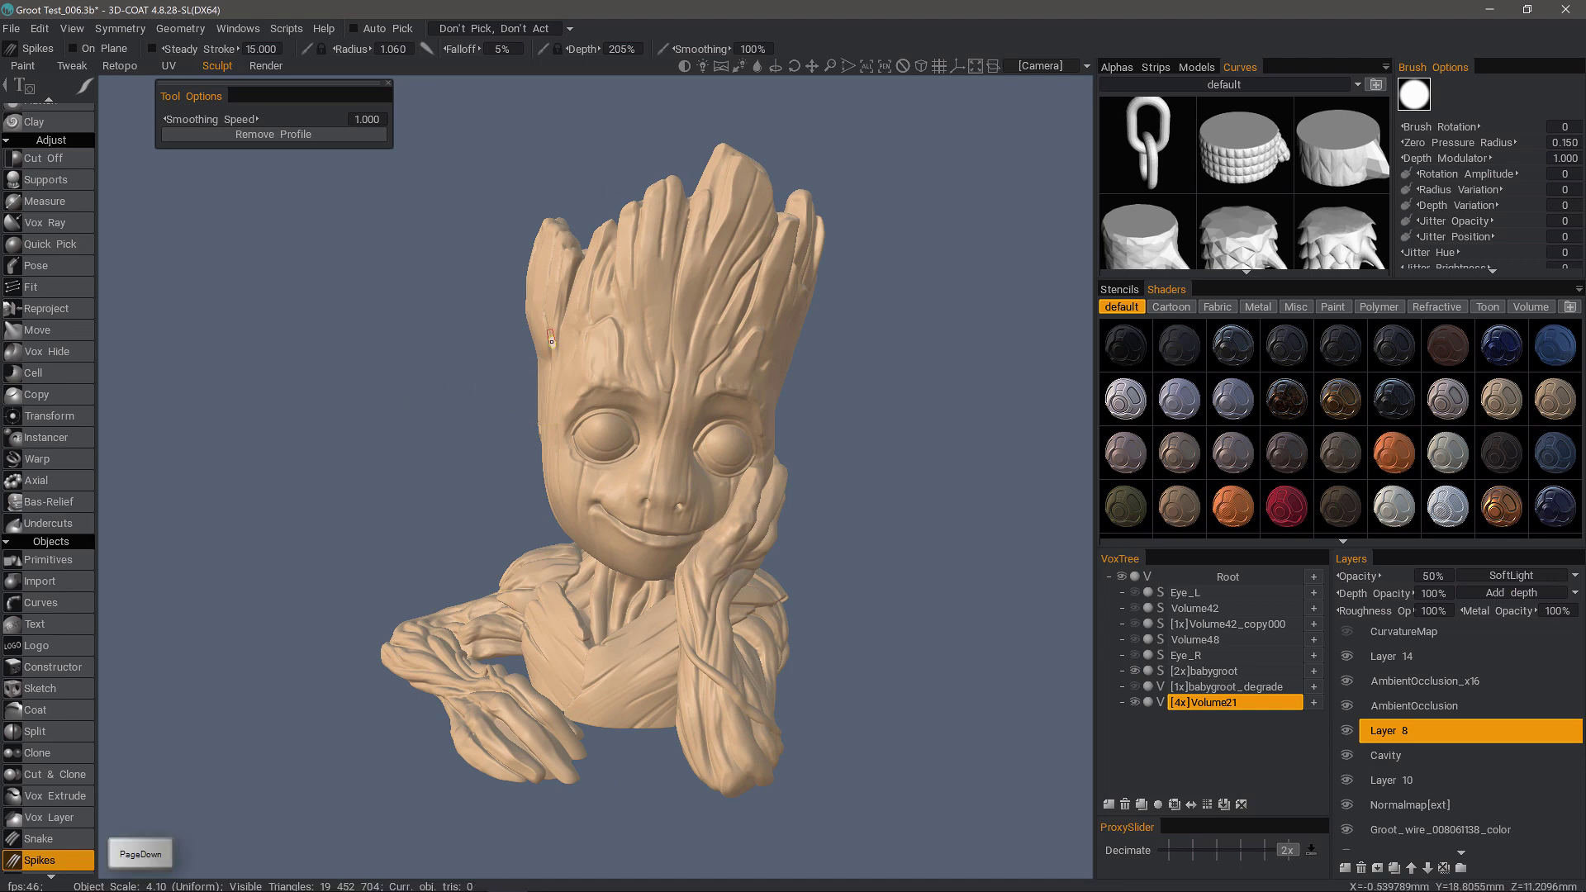
pyautogui.moveTo(496, 194); pyautogui.dragTo(565, 252)
pyautogui.moveTo(536, 336); pyautogui.dragTo(460, 300)
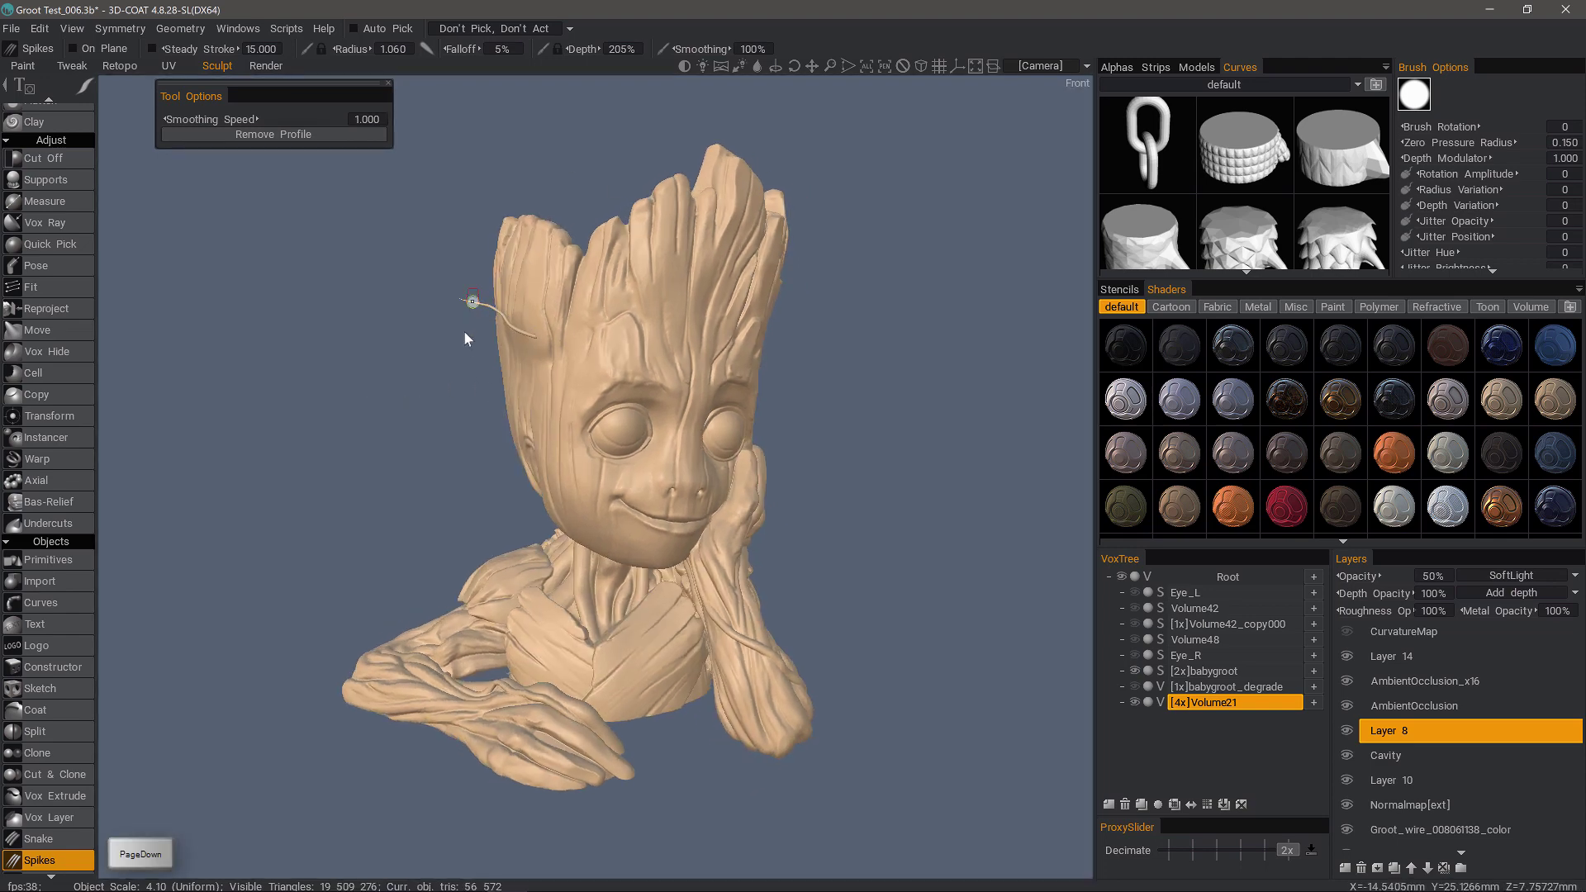
pyautogui.moveTo(528, 361)
pyautogui.mouseDown()
pyautogui.moveTo(479, 341)
pyautogui.moveTo(491, 345)
pyautogui.mouseUp()
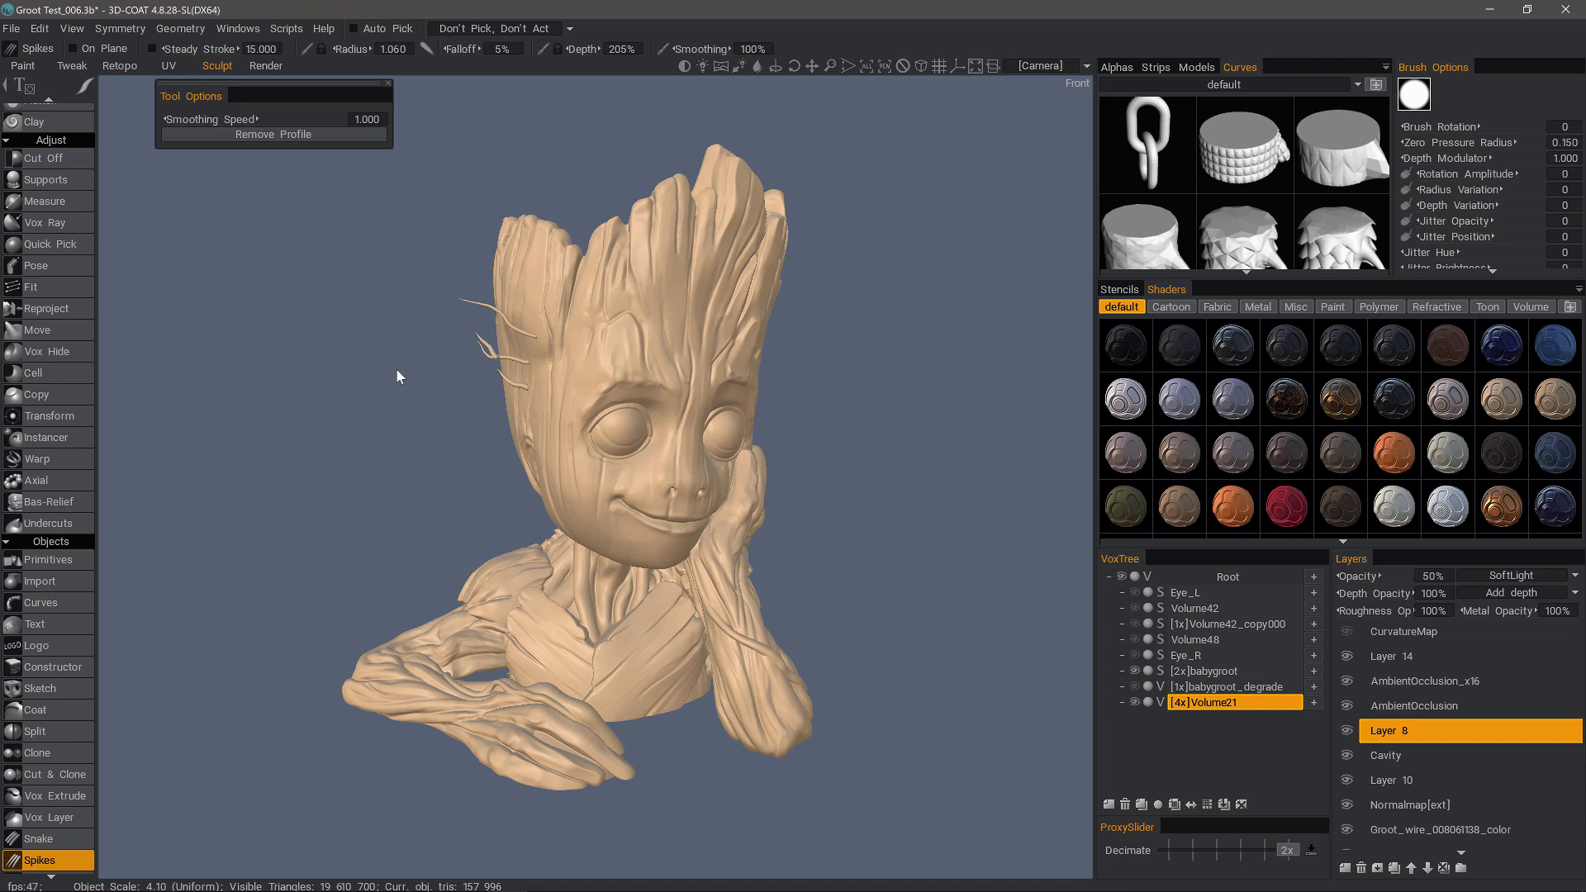
# - Clear the short test spikes from the Volume21 object
pyautogui.press('pagedown')
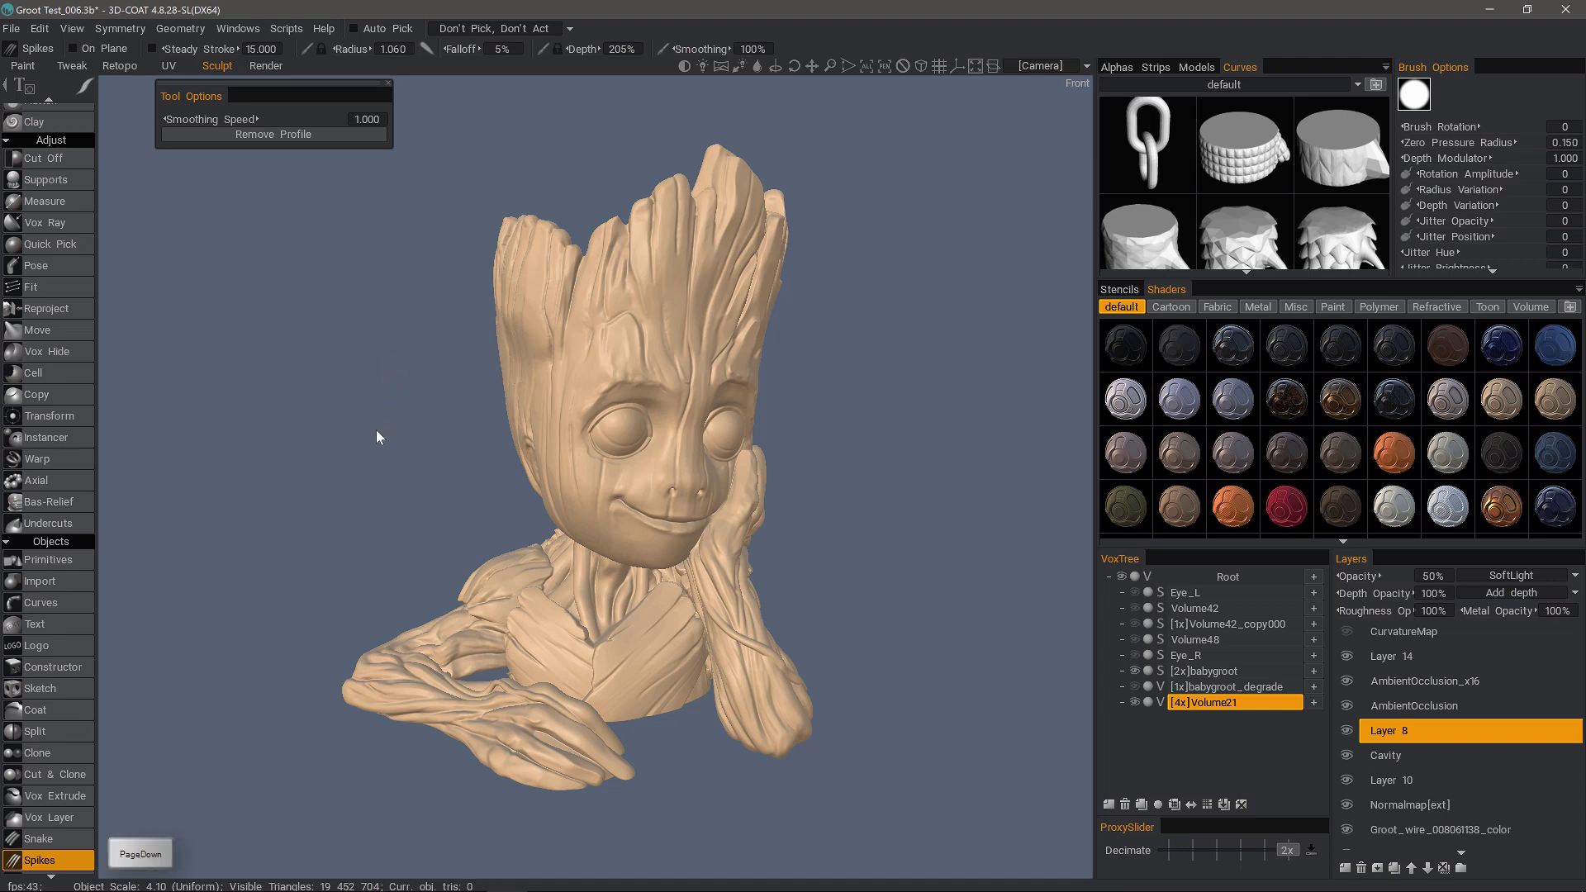
pyautogui.moveTo(376, 432); pyautogui.dragTo(418, 446)
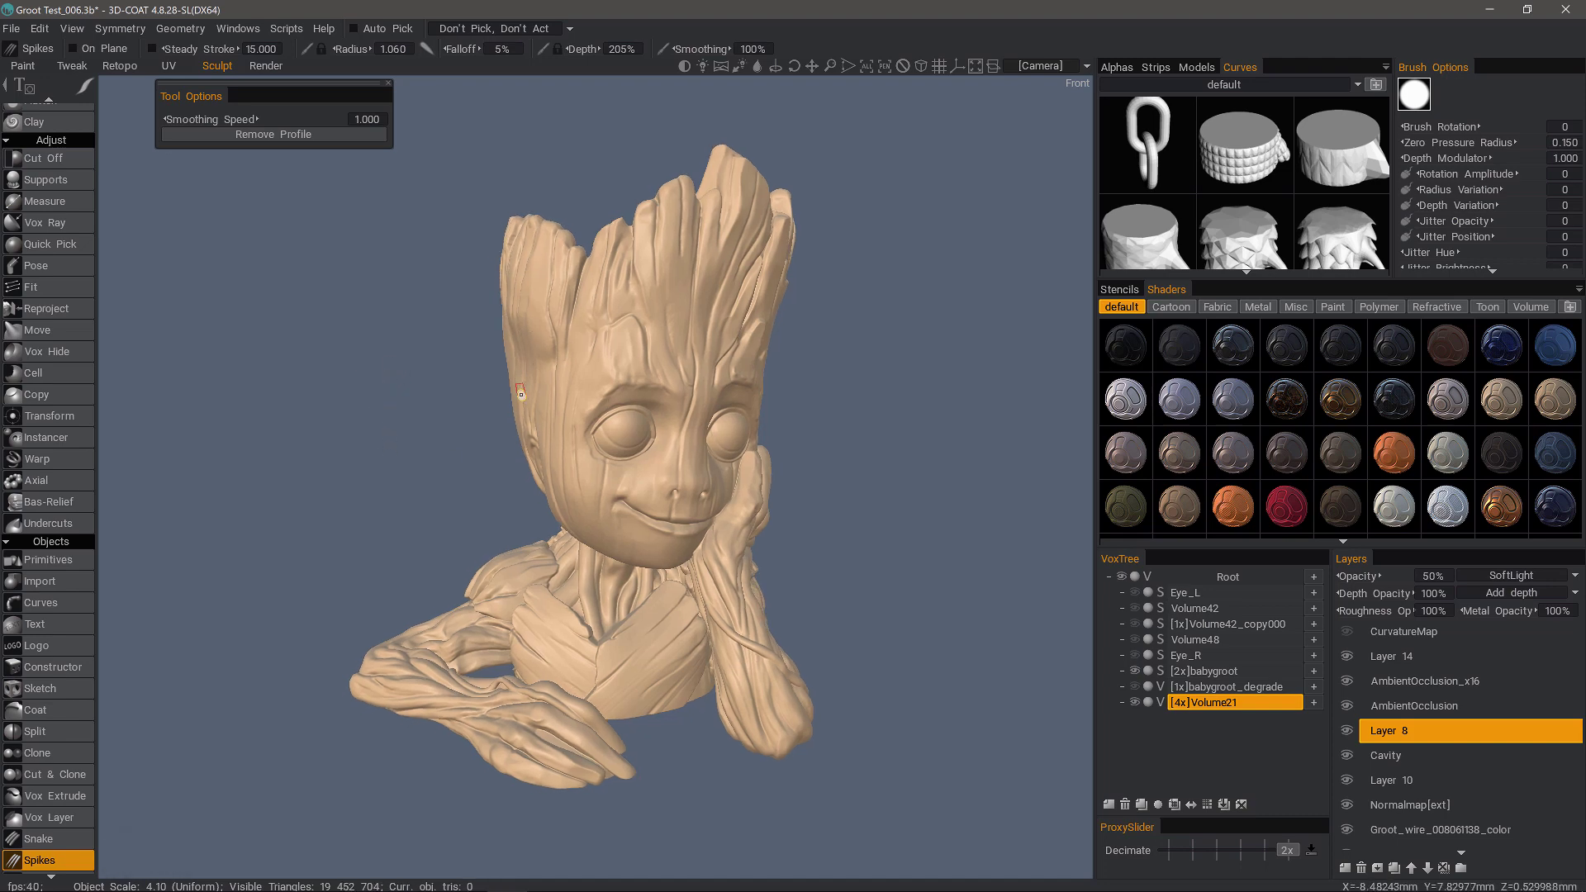